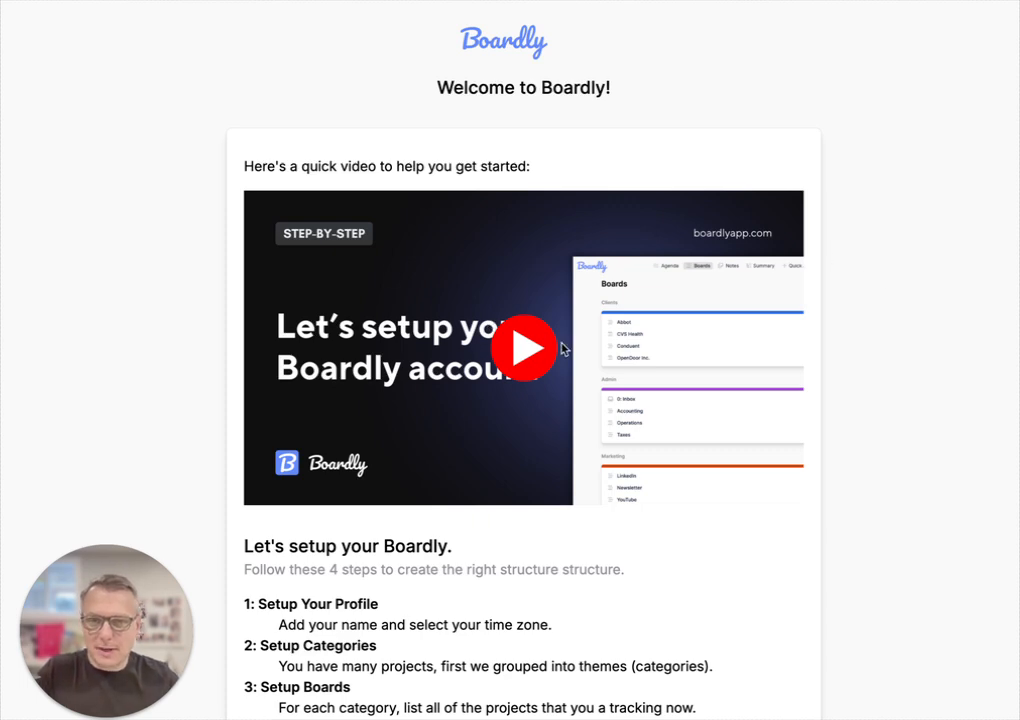
Step: Move past the welcome page and enter the user's name in Your Name
{"action": "scroll", "coordinate": [569, 371], "scroll_direction": "down", "scroll_amount": 3}
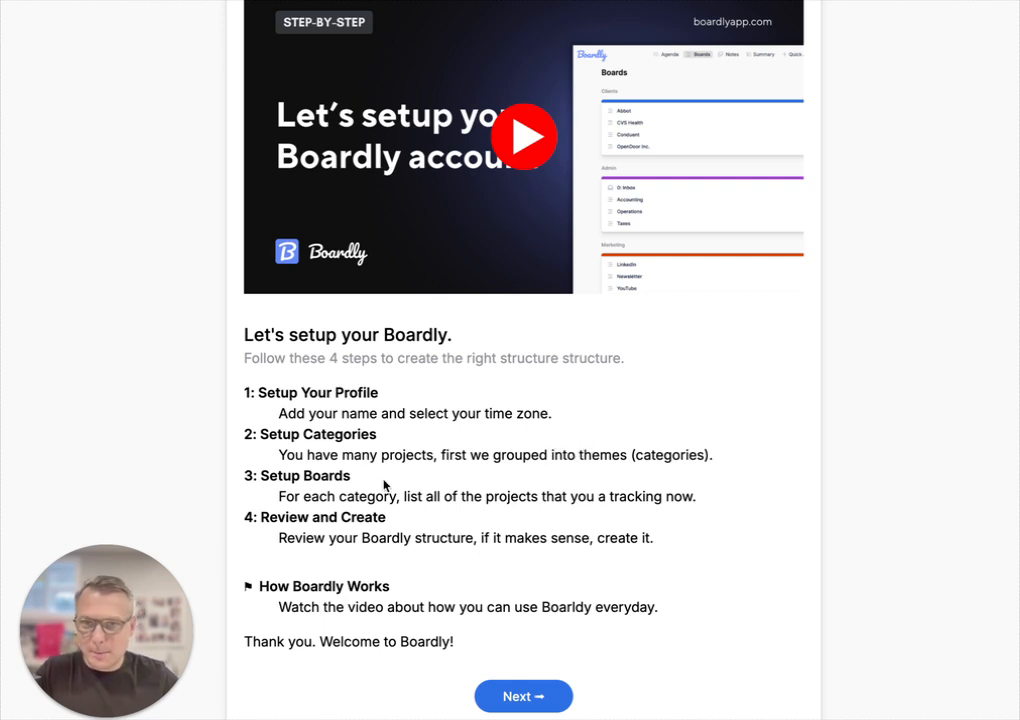
{"action": "scroll", "coordinate": [495, 540], "scroll_direction": "up", "scroll_amount": 1}
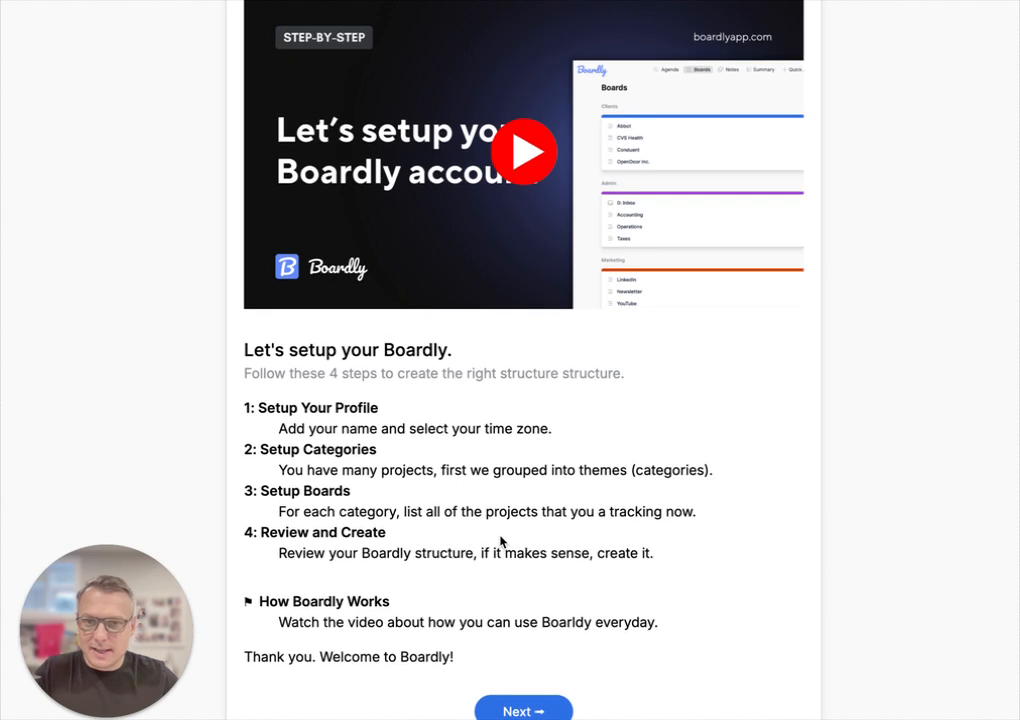
{"action": "scroll", "coordinate": [546, 631], "scroll_direction": "down", "scroll_amount": 2}
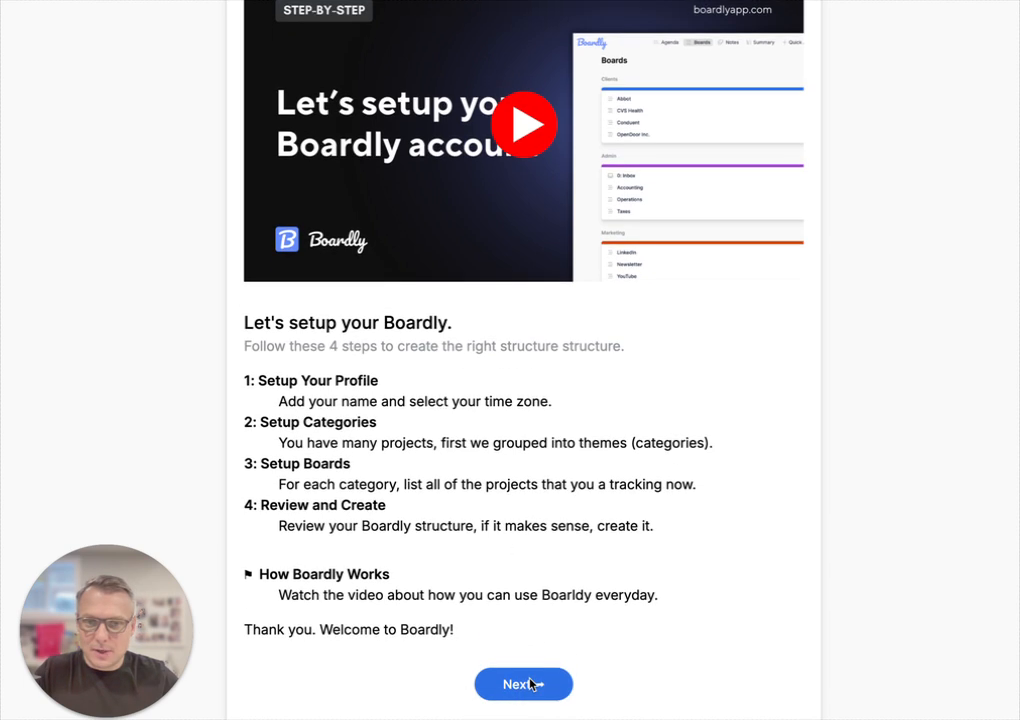
{"action": "left_click", "coordinate": [528, 683]}
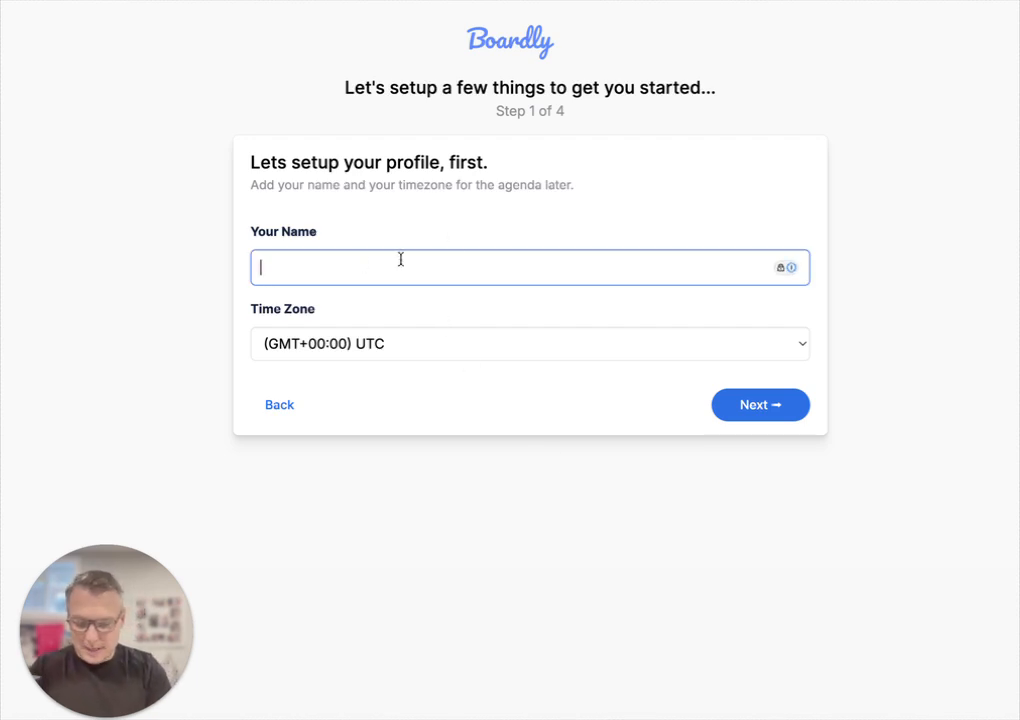
{"action": "type", "text": "Terry"}
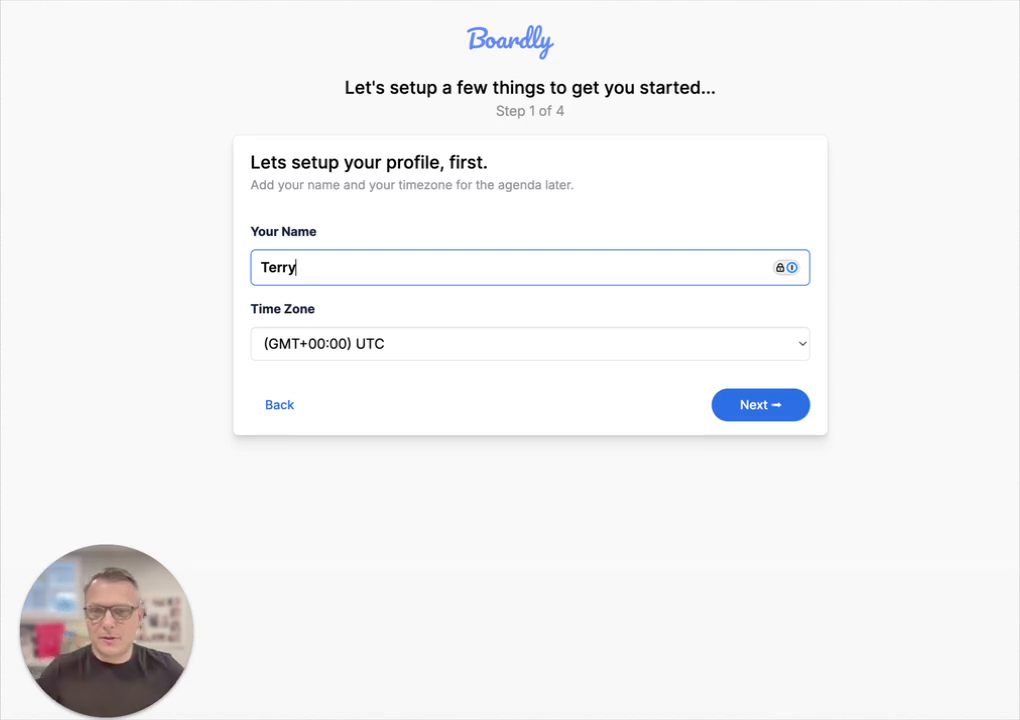
Step: Set the time zone to (GMT-05:00) Eastern Time (US & Canada) and submit the profile
{"action": "left_click", "coordinate": [507, 346]}
{"action": "left_click", "coordinate": [507, 346]}
{"action": "scroll", "coordinate": [523, 350], "scroll_direction": "up", "scroll_amount": 10}
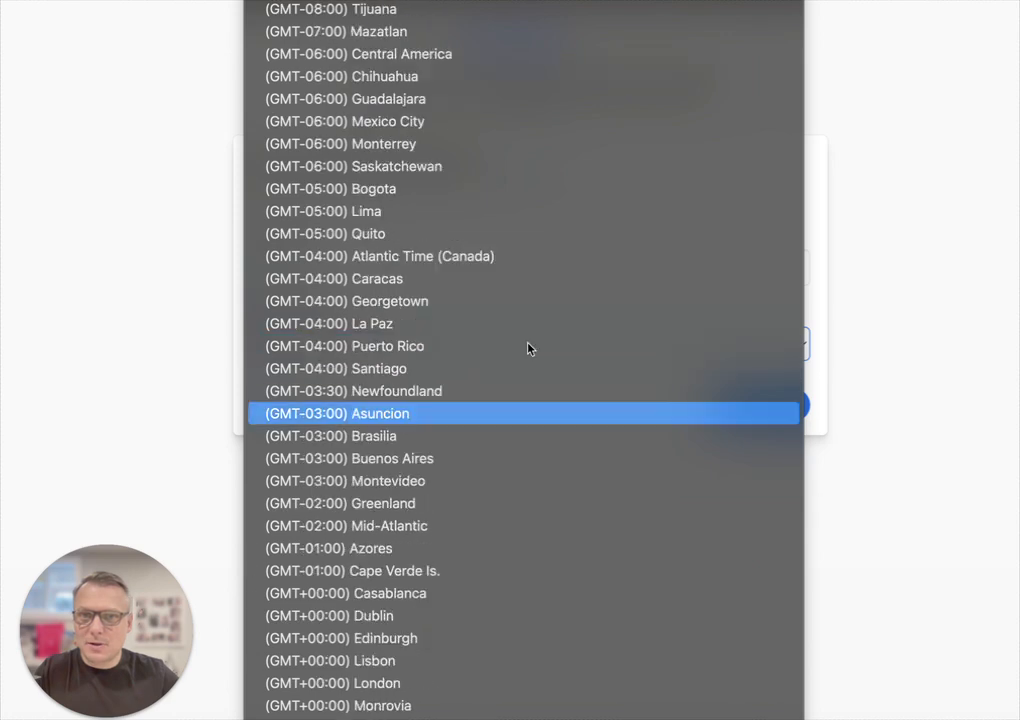
{"action": "scroll", "coordinate": [535, 331], "scroll_direction": "up", "scroll_amount": 2}
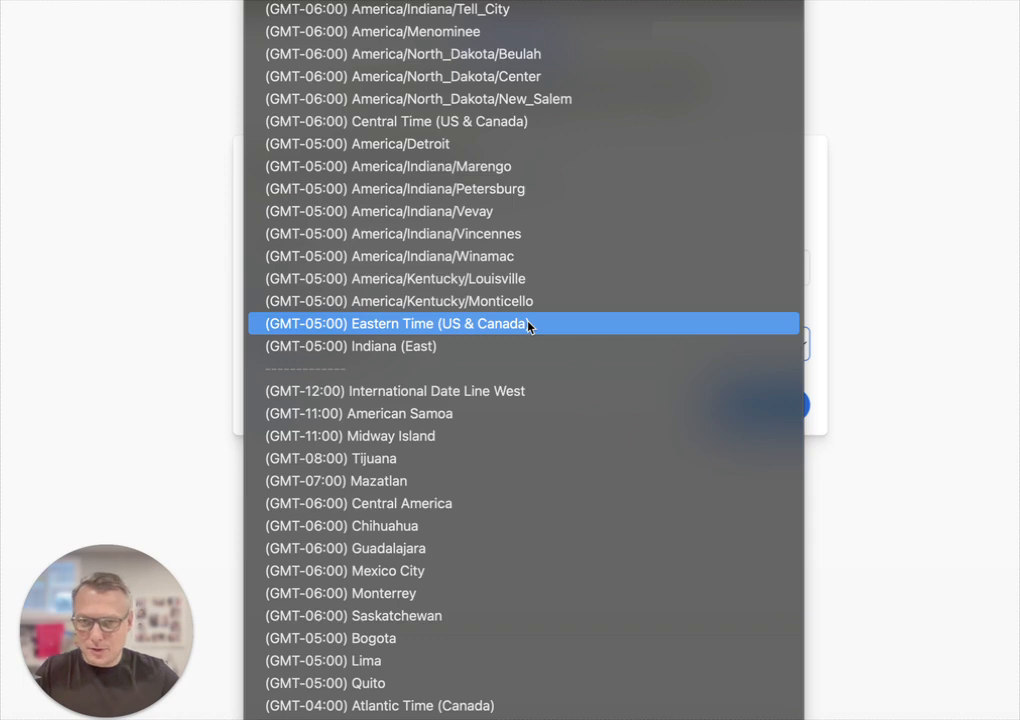
{"action": "left_click", "coordinate": [529, 324]}
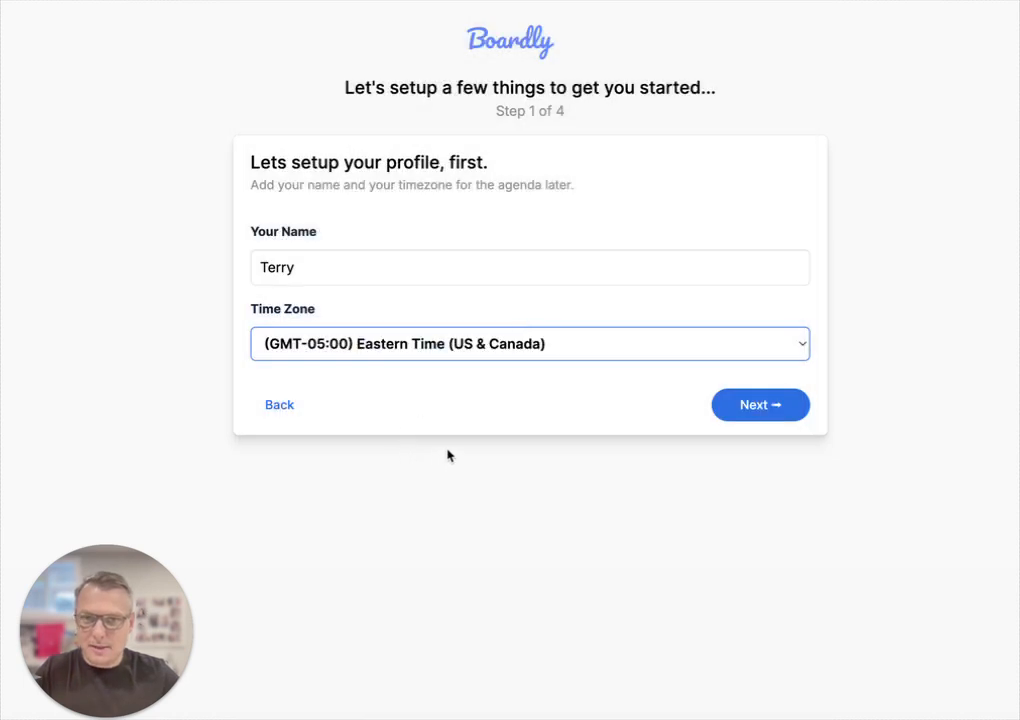
{"action": "left_click", "coordinate": [765, 414]}
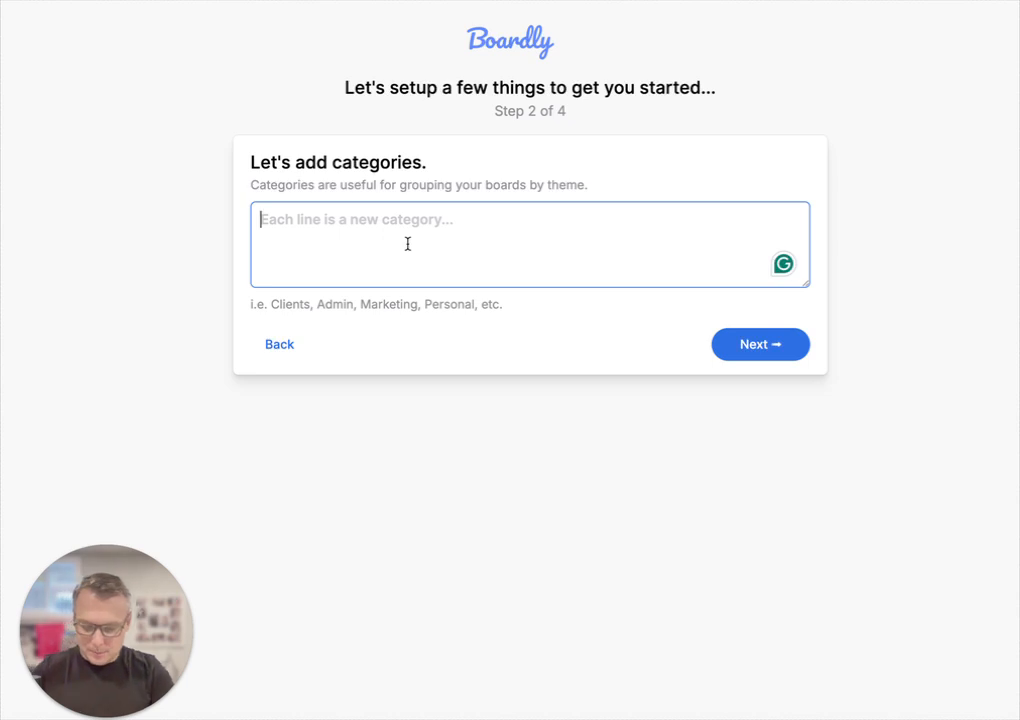
Step: Enter Clients, Admin, Marketing and Personal as separate category lines, then continue to board setup
{"action": "type", "text": "Clients"}
{"action": "key", "text": "Return"}
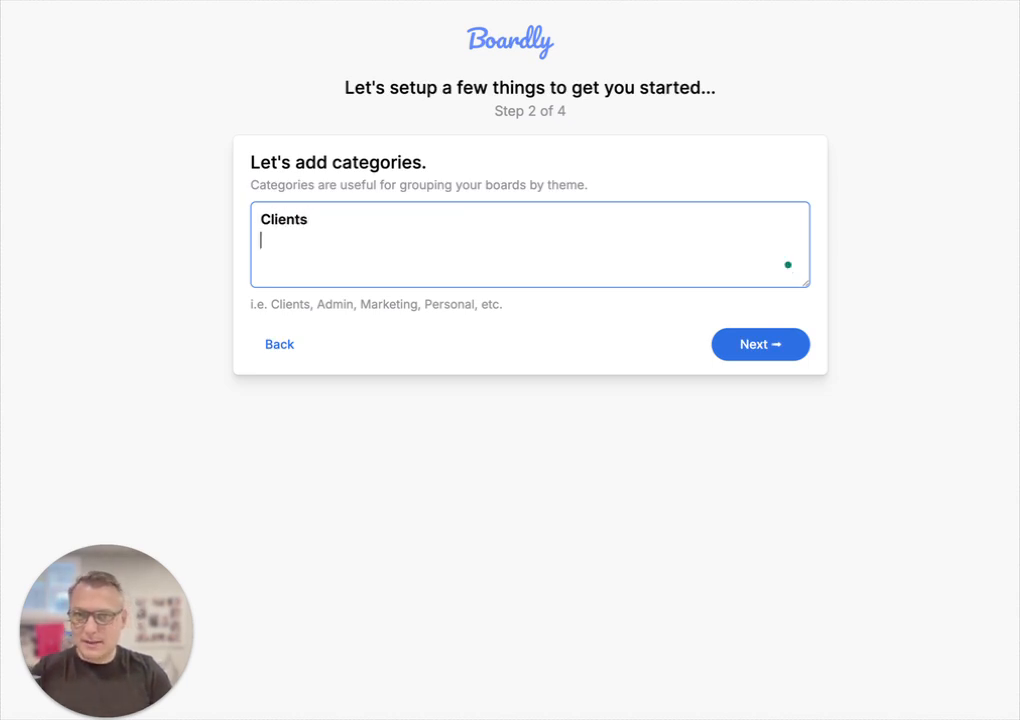
{"action": "type", "text": "Admin"}
{"action": "key", "text": "Return"}
{"action": "type", "text": "Marketi"}
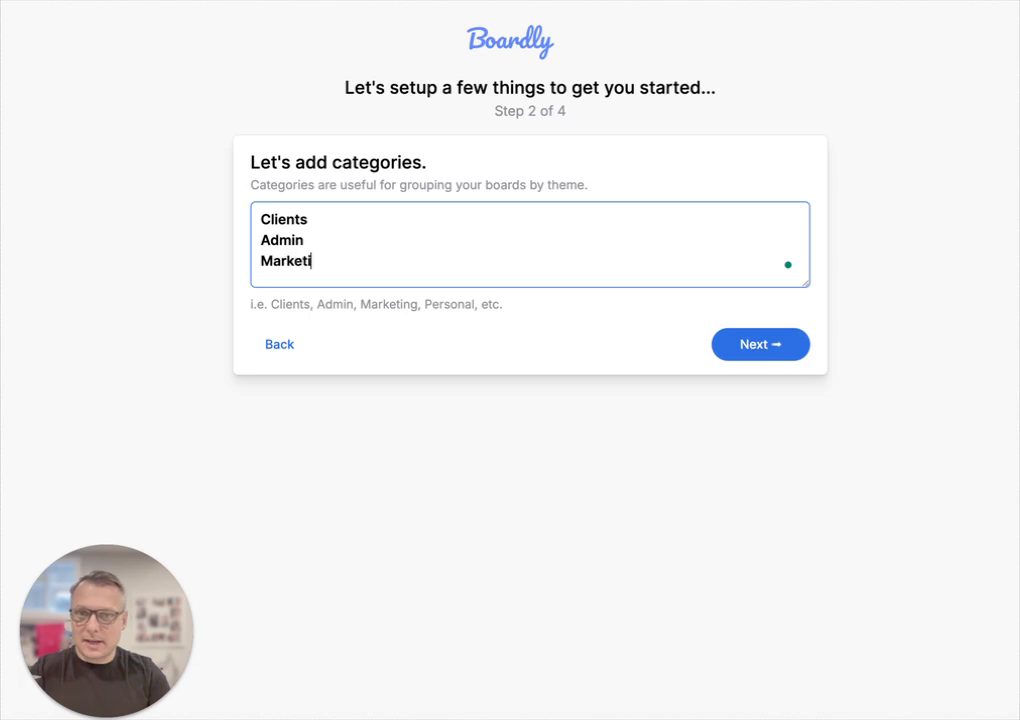
{"action": "type", "text": "ng"}
{"action": "key", "text": "Return"}
{"action": "type", "text": "Personal"}
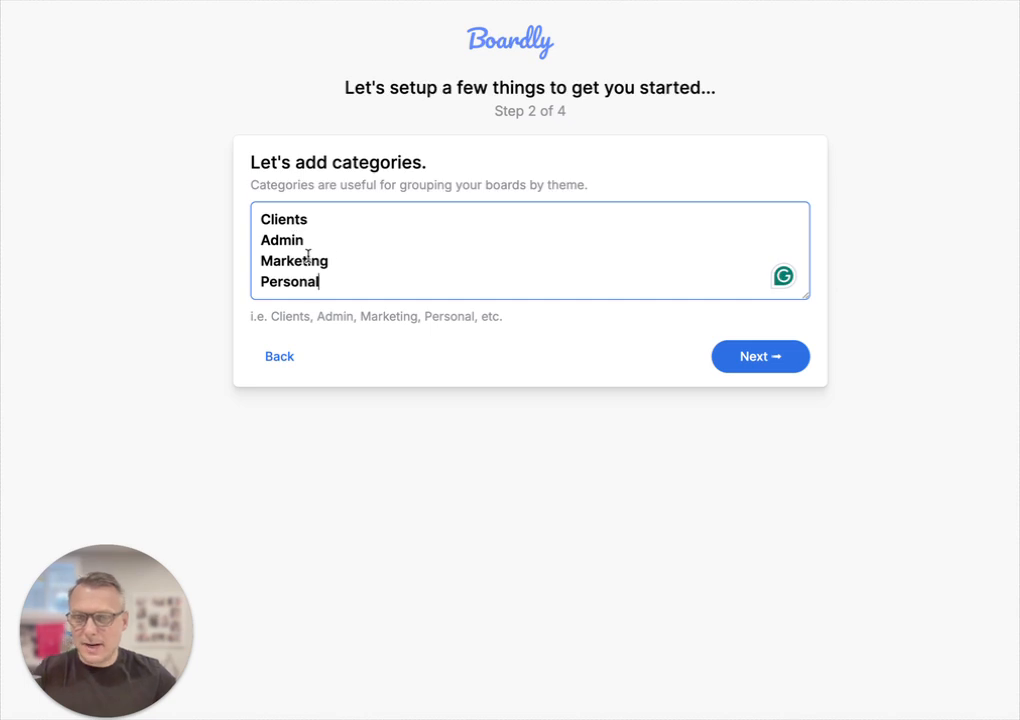
{"action": "left_click", "coordinate": [767, 357]}
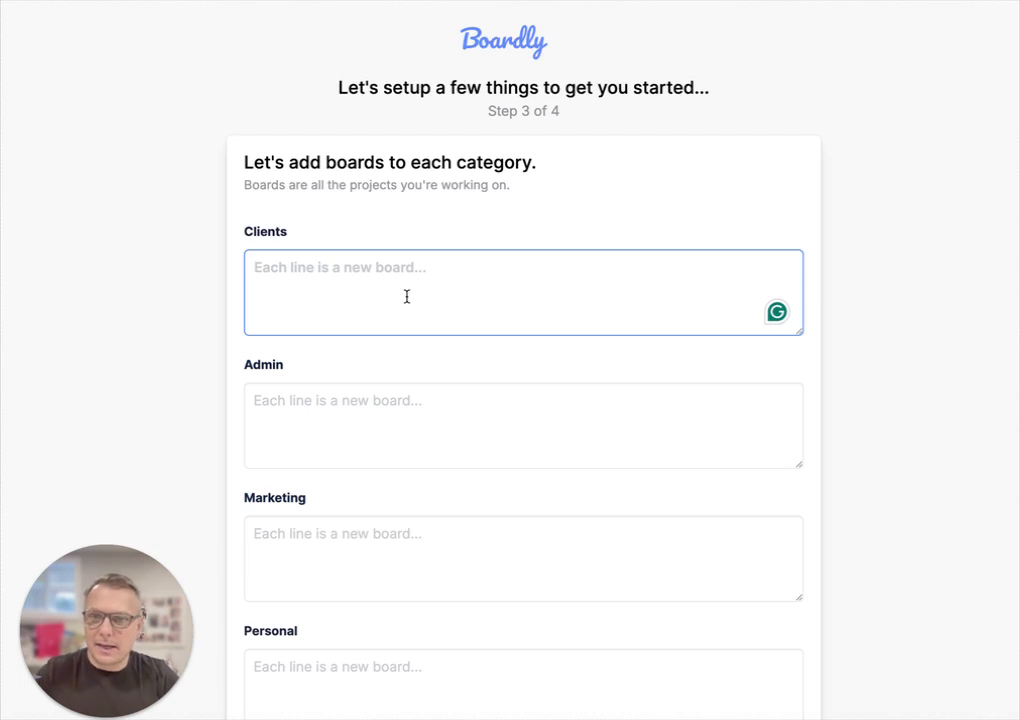
Step: Look over the category board boxes and put the cursor in the Clients board list
{"action": "scroll", "coordinate": [405, 300], "scroll_direction": "down", "scroll_amount": 2}
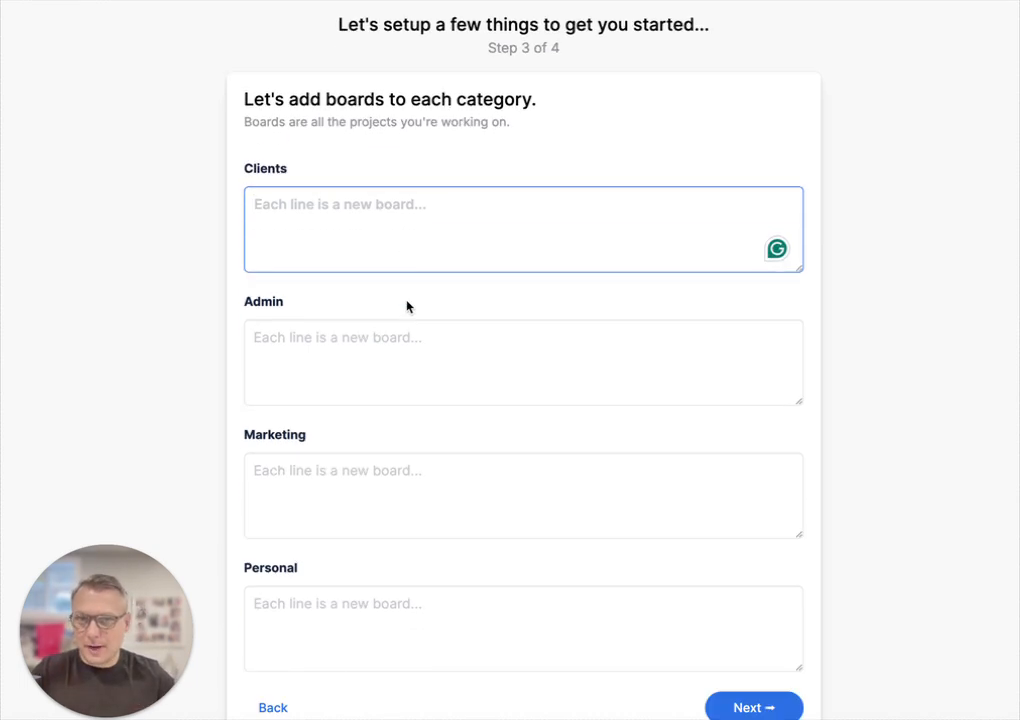
{"action": "left_click", "coordinate": [323, 606]}
{"action": "left_click", "coordinate": [339, 478]}
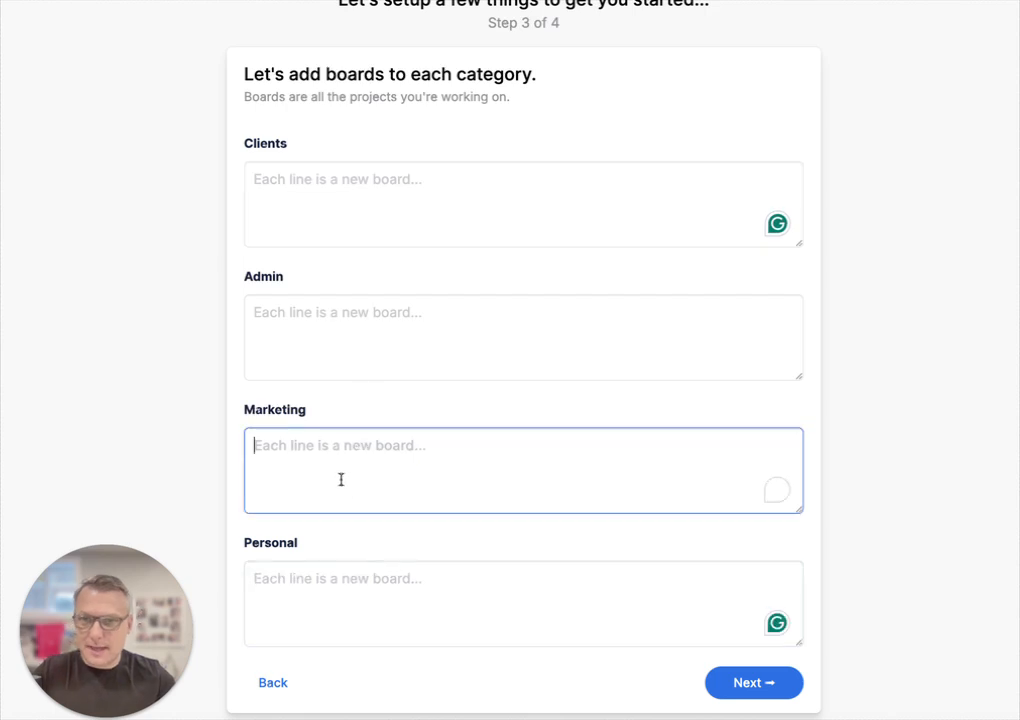
{"action": "left_click", "coordinate": [379, 310]}
{"action": "left_click", "coordinate": [449, 240]}
{"action": "scroll", "coordinate": [471, 292], "scroll_direction": "up", "scroll_amount": 2}
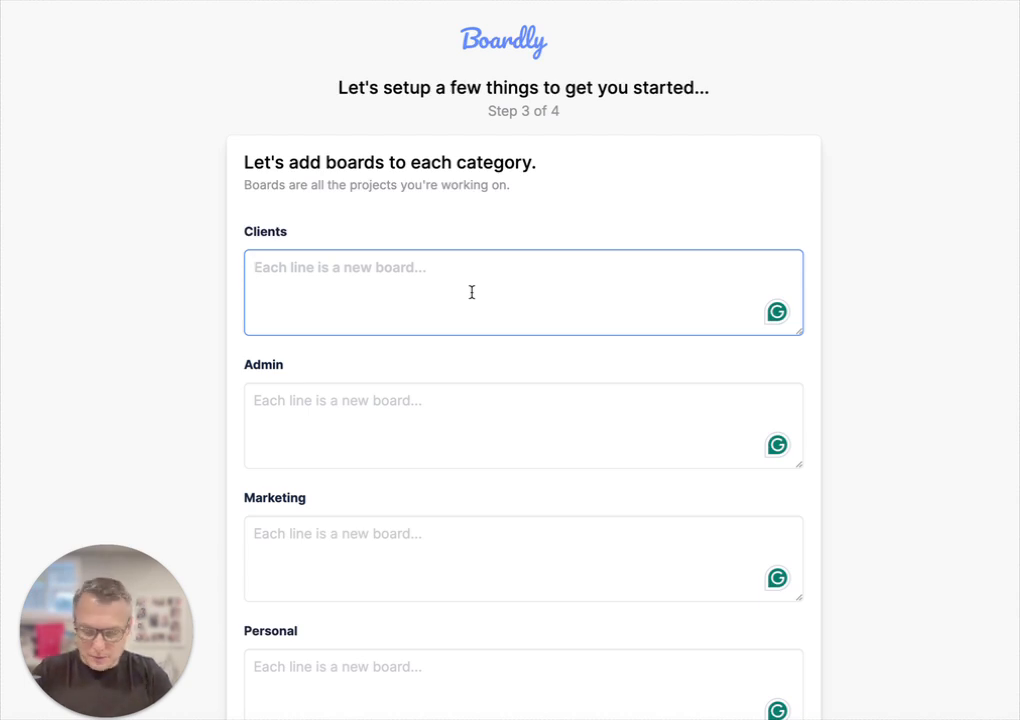
Step: List the Clients boards Abbot, CVS Health, IBM Inc. and OpenDoor, one per line
{"action": "type", "text": "Abbot"}
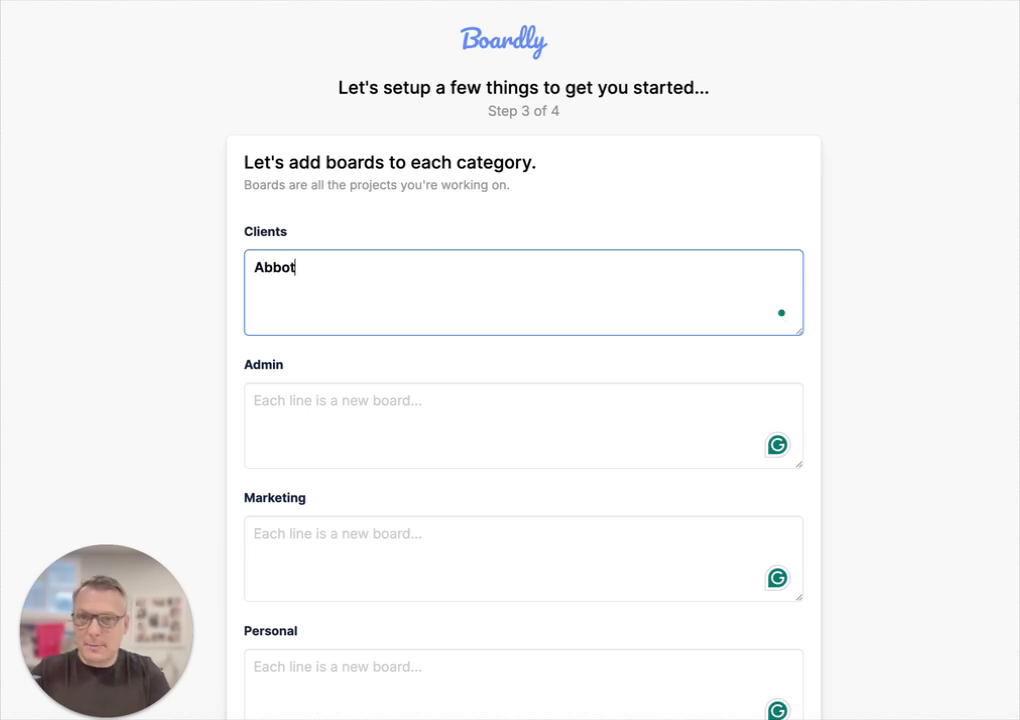
{"action": "key", "text": "Return"}
{"action": "type", "text": "CVS Health"}
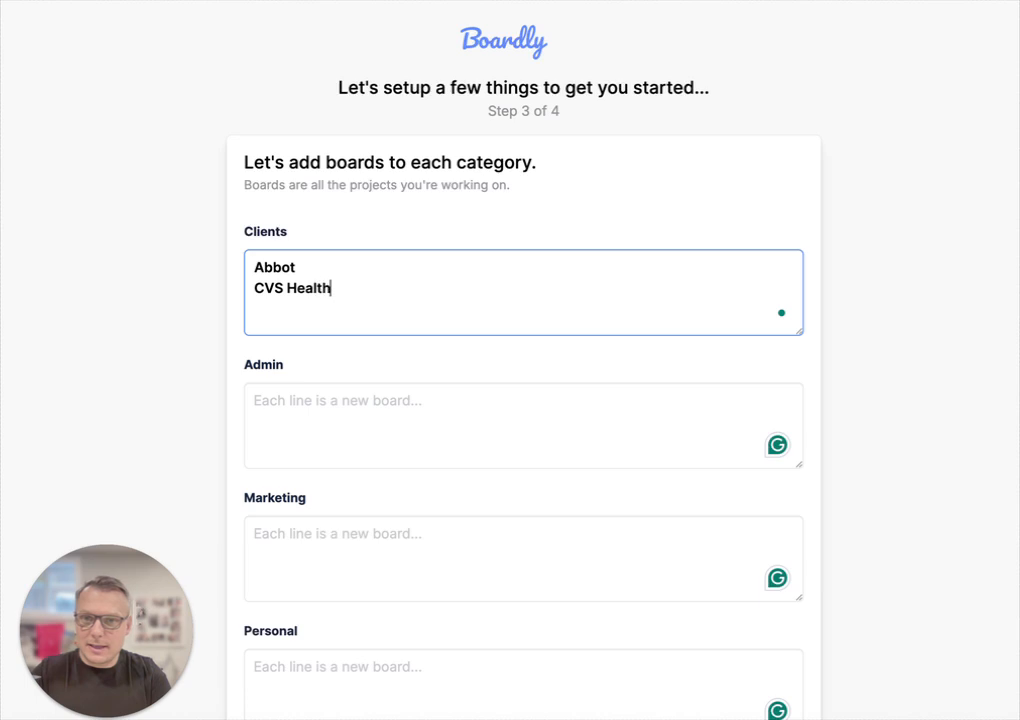
{"action": "key", "text": "Return"}
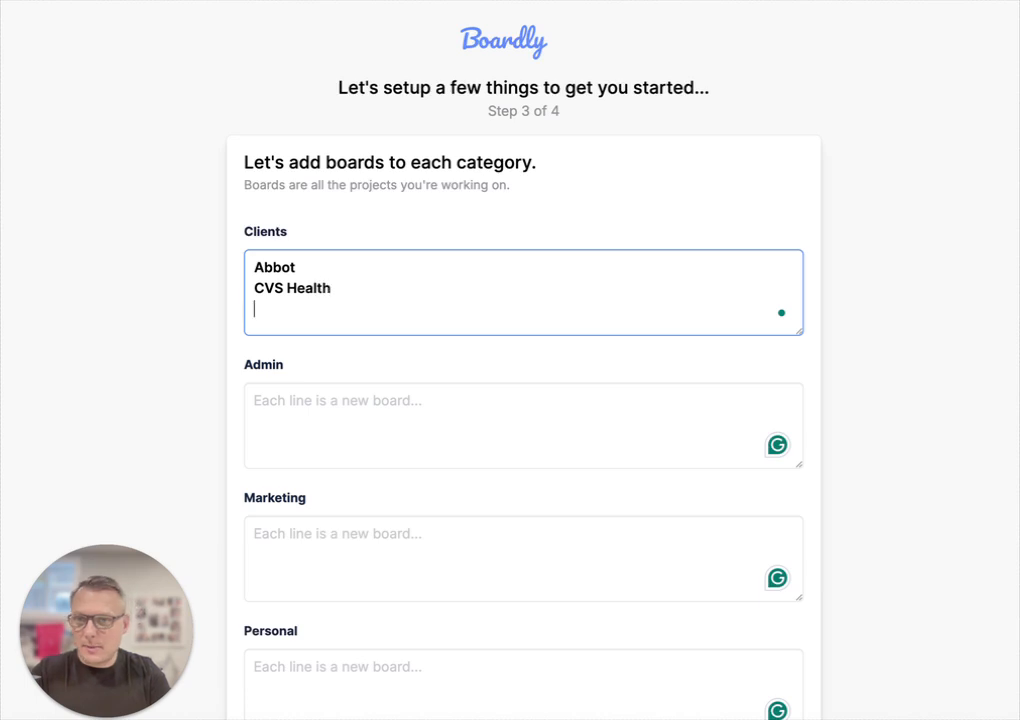
{"action": "type", "text": "IBMA"}
{"action": "key", "text": "BackSpace"}
{"action": "type", "text": "Inc."}
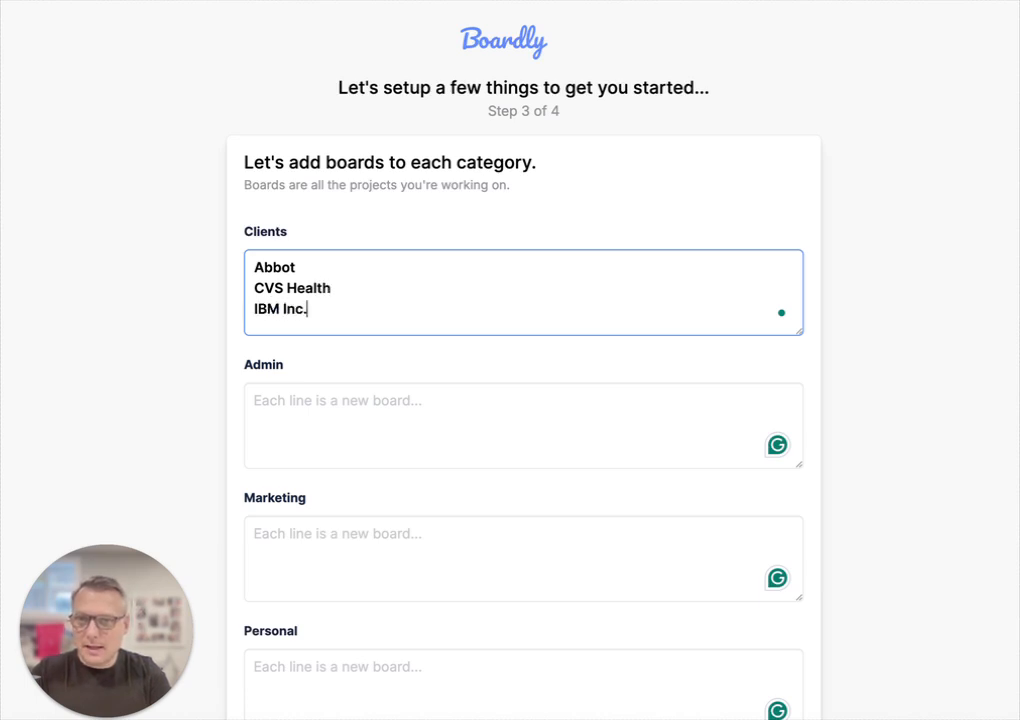
{"action": "key", "text": "Return"}
{"action": "type", "text": "OpenDor"}
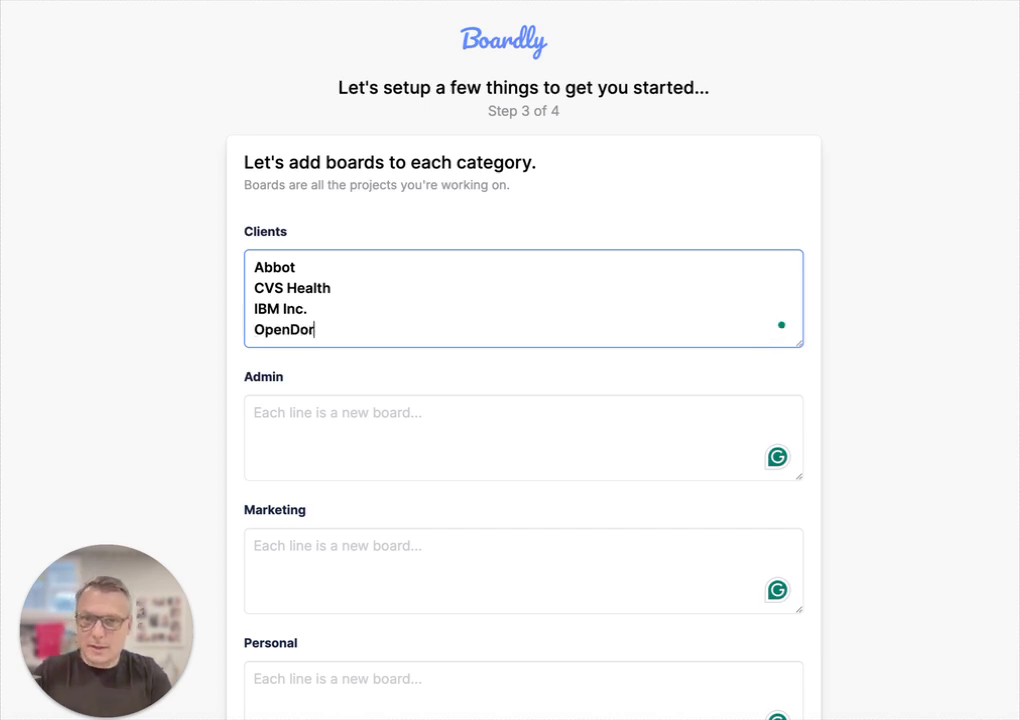
{"action": "key", "text": "BackSpace"}
{"action": "type", "text": "or"}
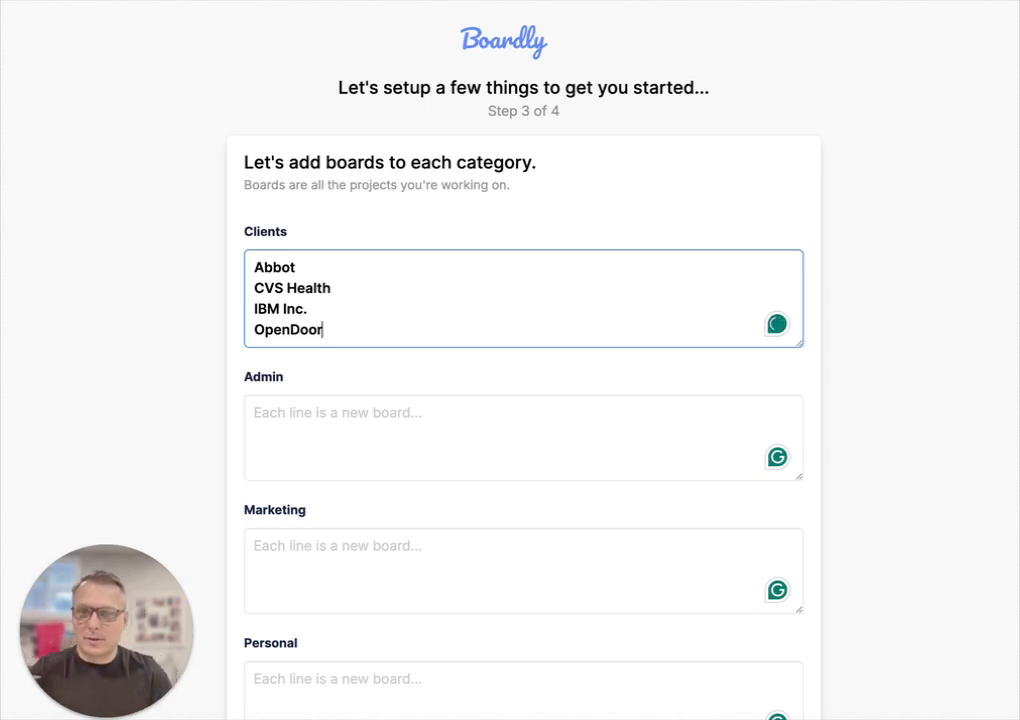
{"action": "key", "text": "Tab"}
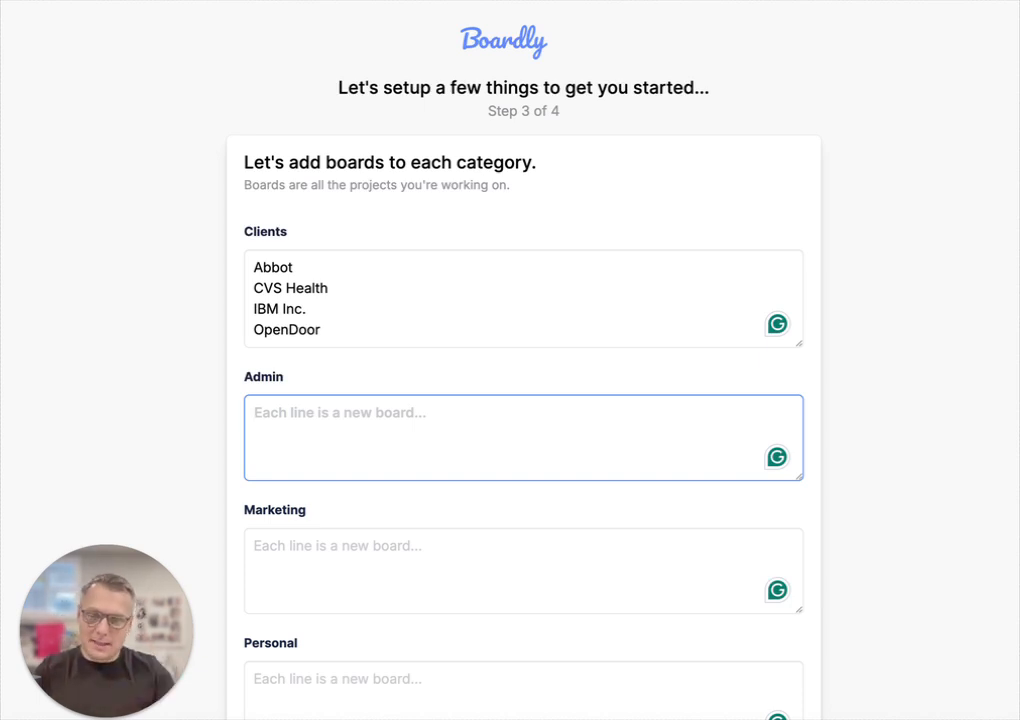
Step: List the Admin boards Accounting, Taxes and Operations, one per line
{"action": "type", "text": "Accounting"}
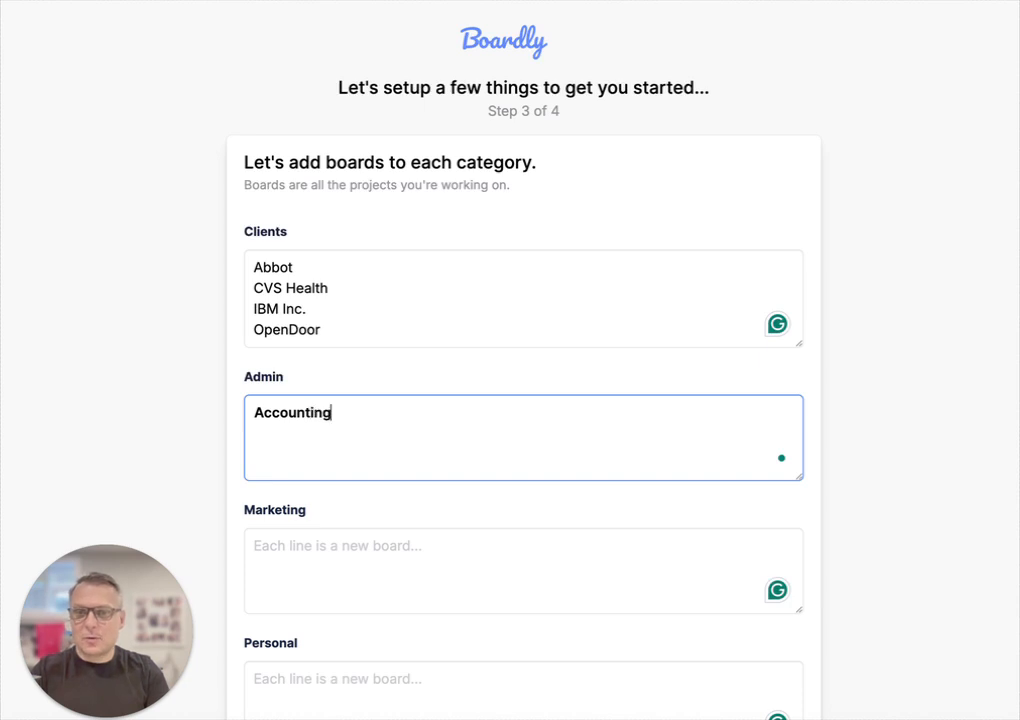
{"action": "key", "text": "Return"}
{"action": "type", "text": "Taxes"}
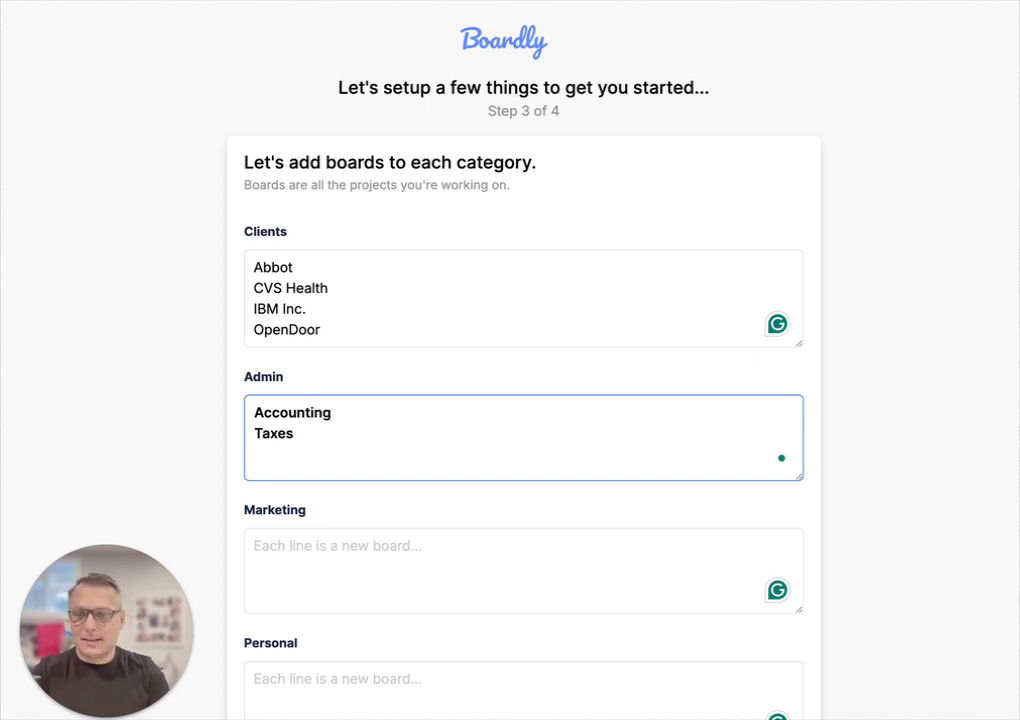
{"action": "key", "text": "Return"}
{"action": "type", "text": "O"}
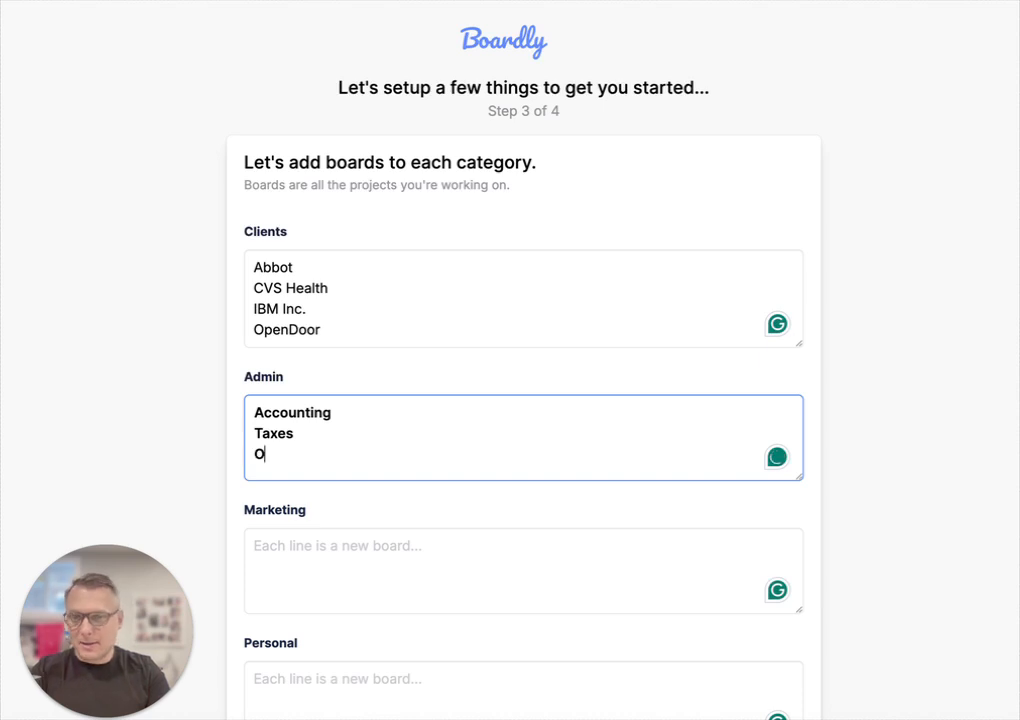
{"action": "type", "text": "perations"}
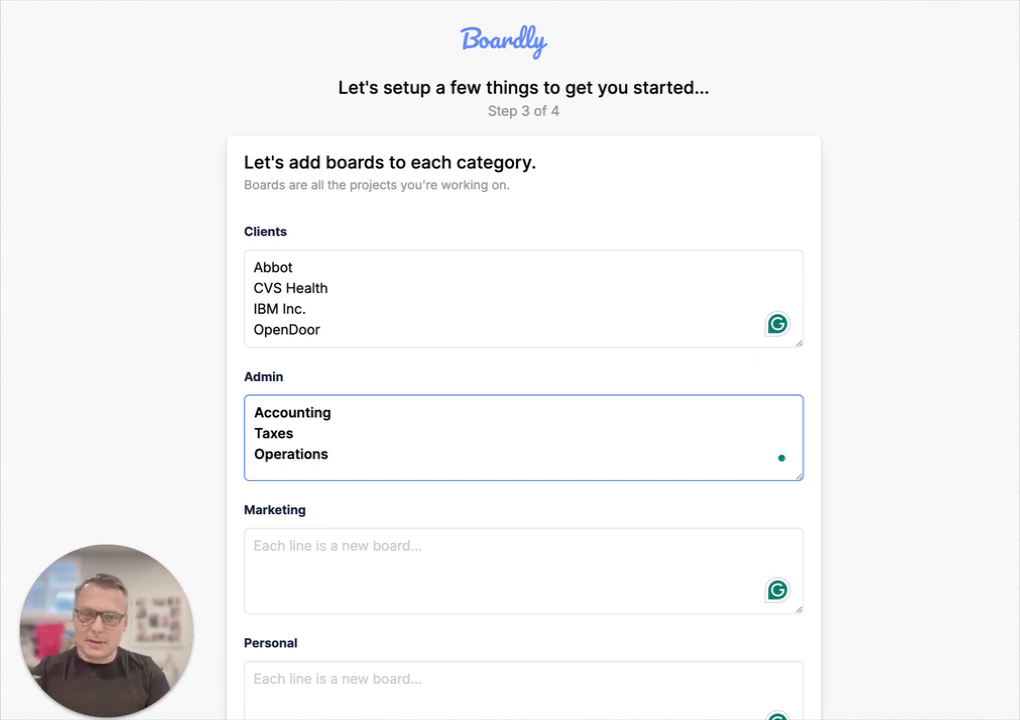
Step: List the Marketing boards LinkedIn, YouTube and Newsletter, one per line
{"action": "key", "text": "Tab"}
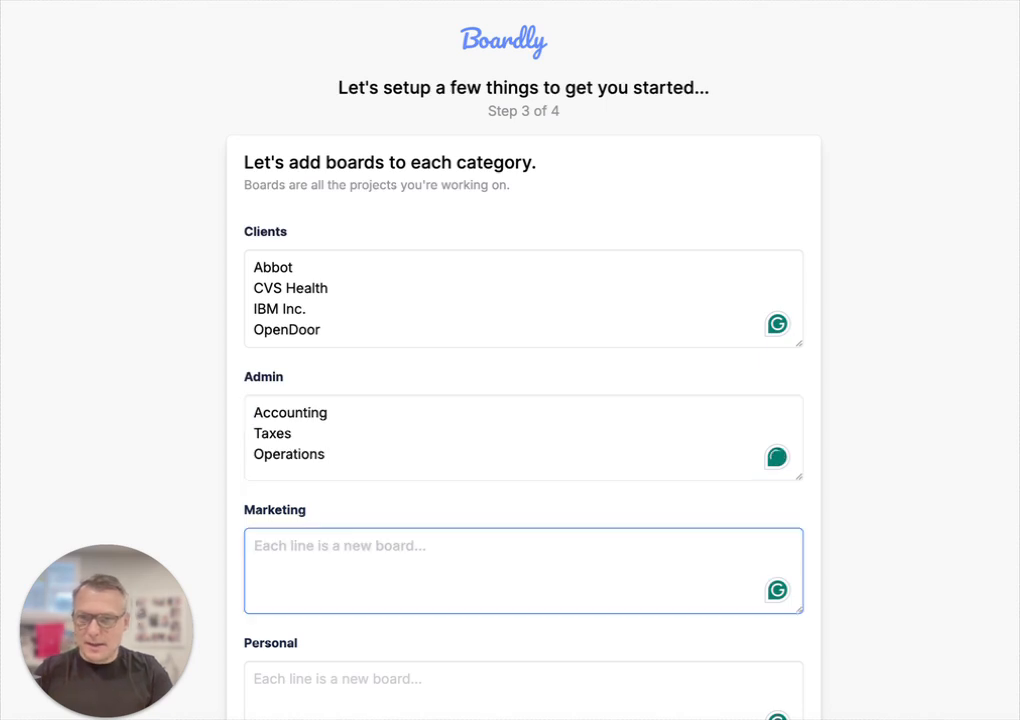
{"action": "type", "text": "Linked"}
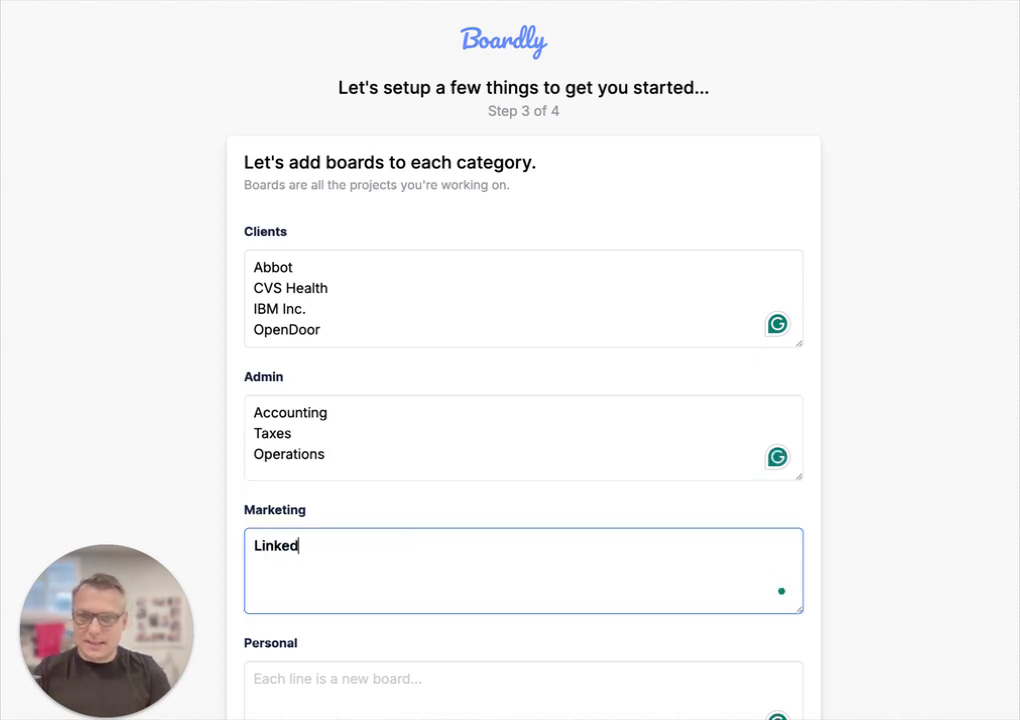
{"action": "type", "text": "In"}
{"action": "key", "text": "Return"}
{"action": "type", "text": "YouTube"}
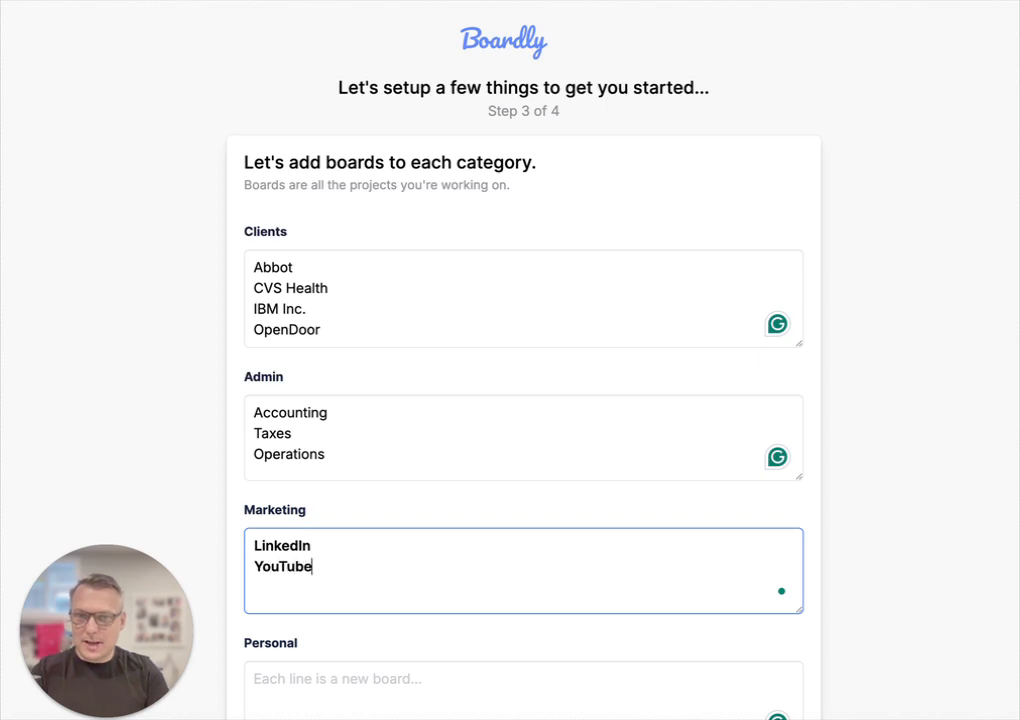
{"action": "key", "text": "Return"}
{"action": "type", "text": "Newsletter"}
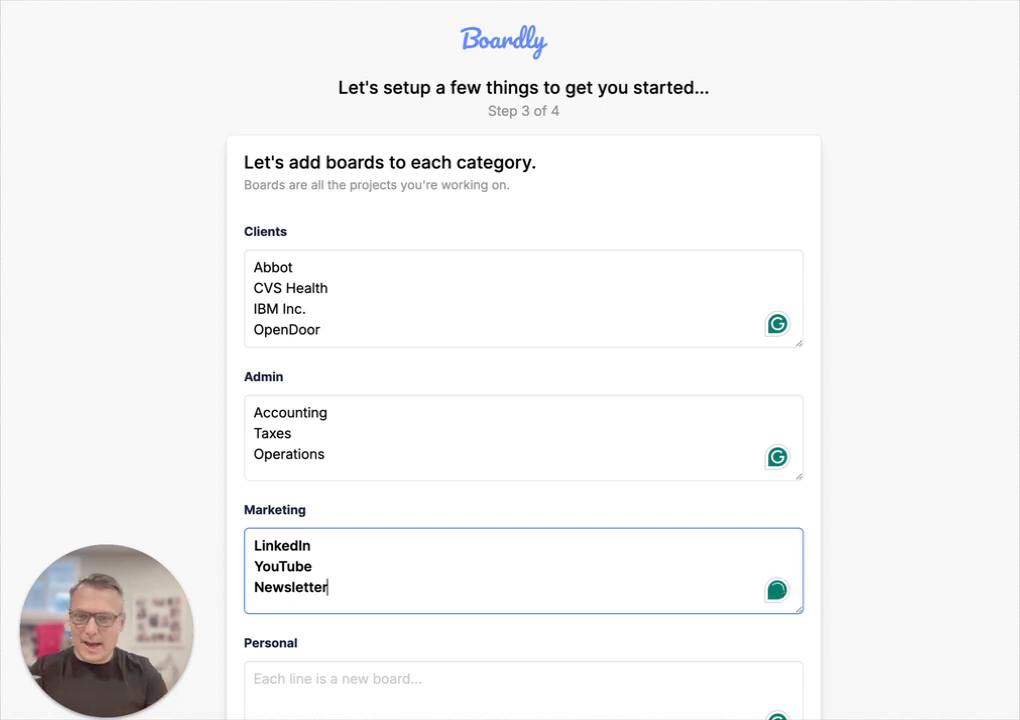
Step: List the Personal boards Home Tasks, Learning New Things, Appointments and Time Blocks
{"action": "key", "text": "Tab"}
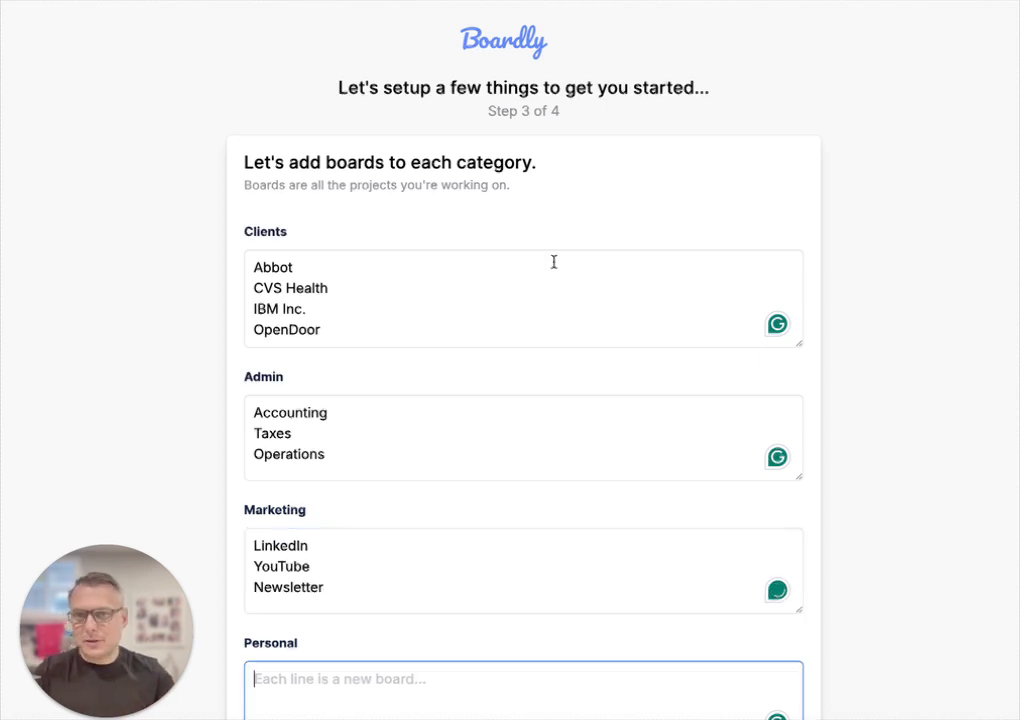
{"action": "scroll", "coordinate": [553, 262], "scroll_direction": "down", "scroll_amount": 3}
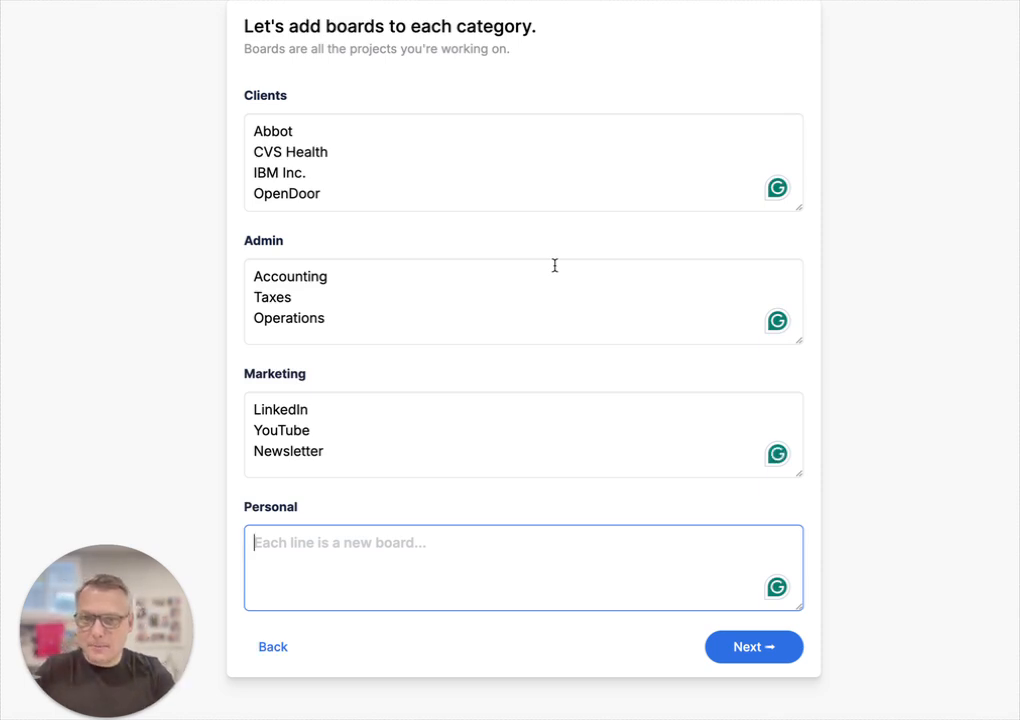
{"action": "type", "text": "Home Tasks"}
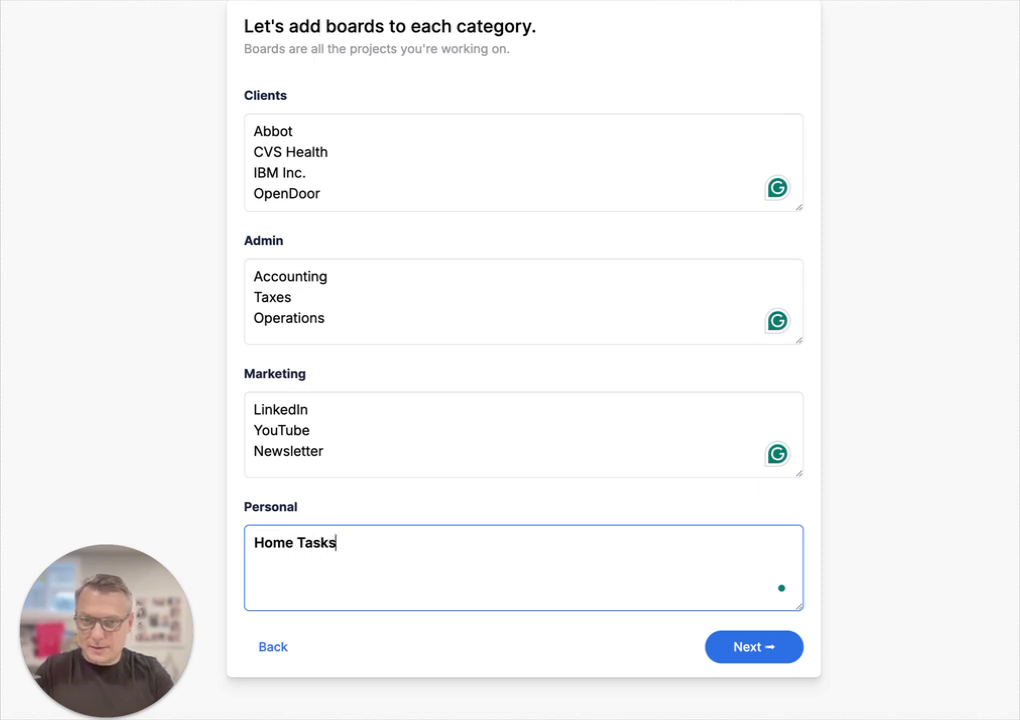
{"action": "key", "text": "Return"}
{"action": "type", "text": "Learning"}
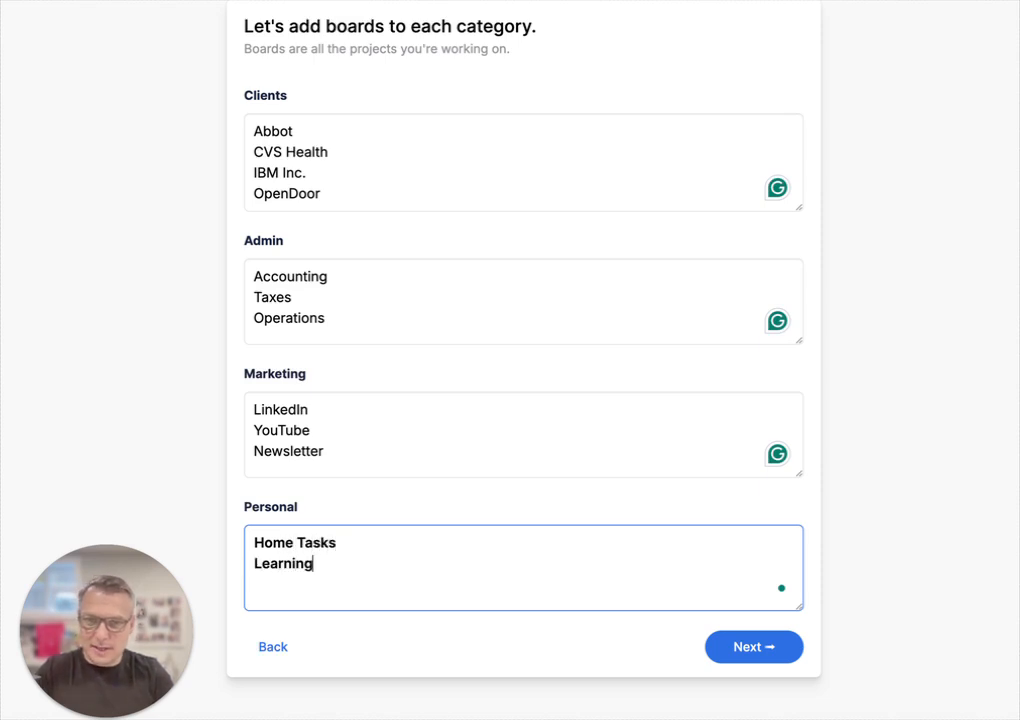
{"action": "type", "text": " New "}
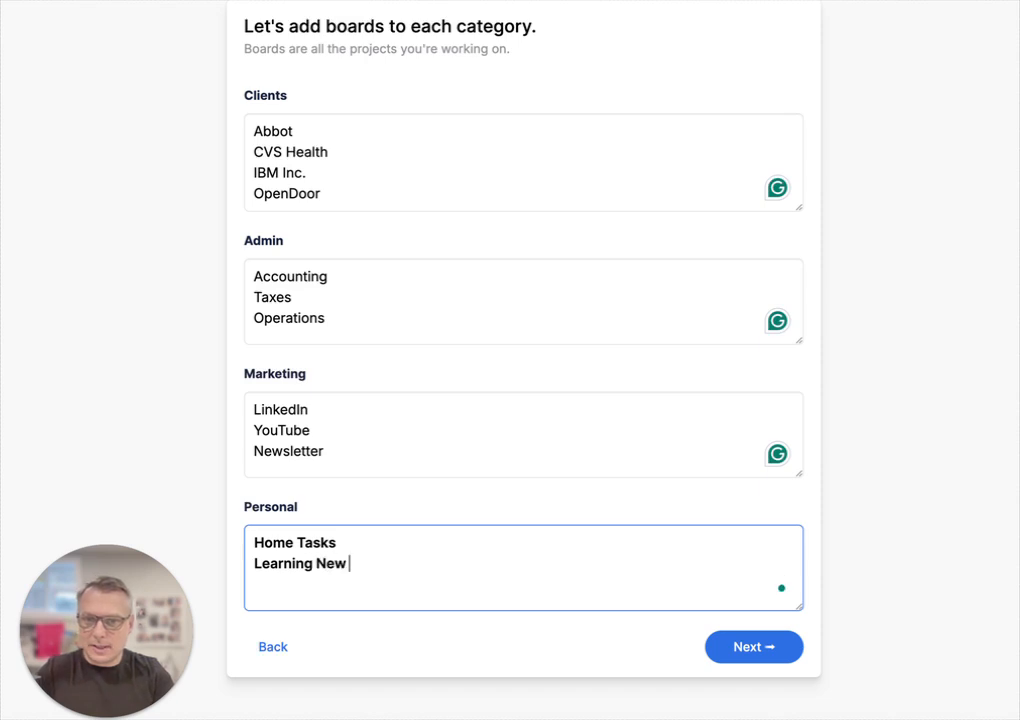
{"action": "type", "text": "Things"}
{"action": "key", "text": "Return"}
{"action": "type", "text": "Appo"}
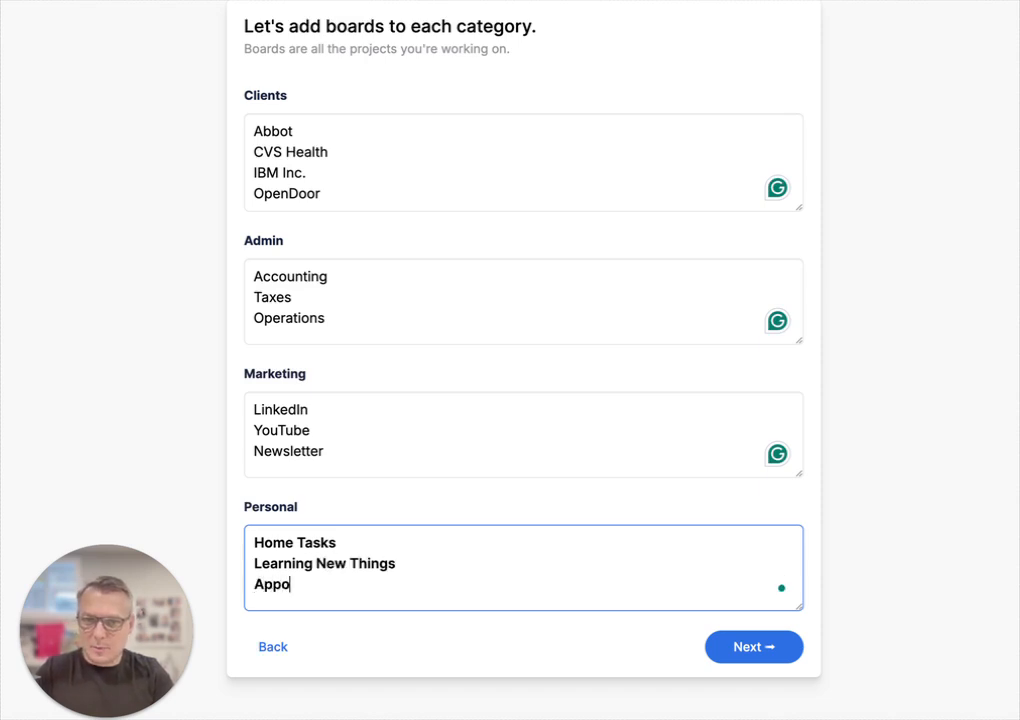
{"action": "type", "text": "intments"}
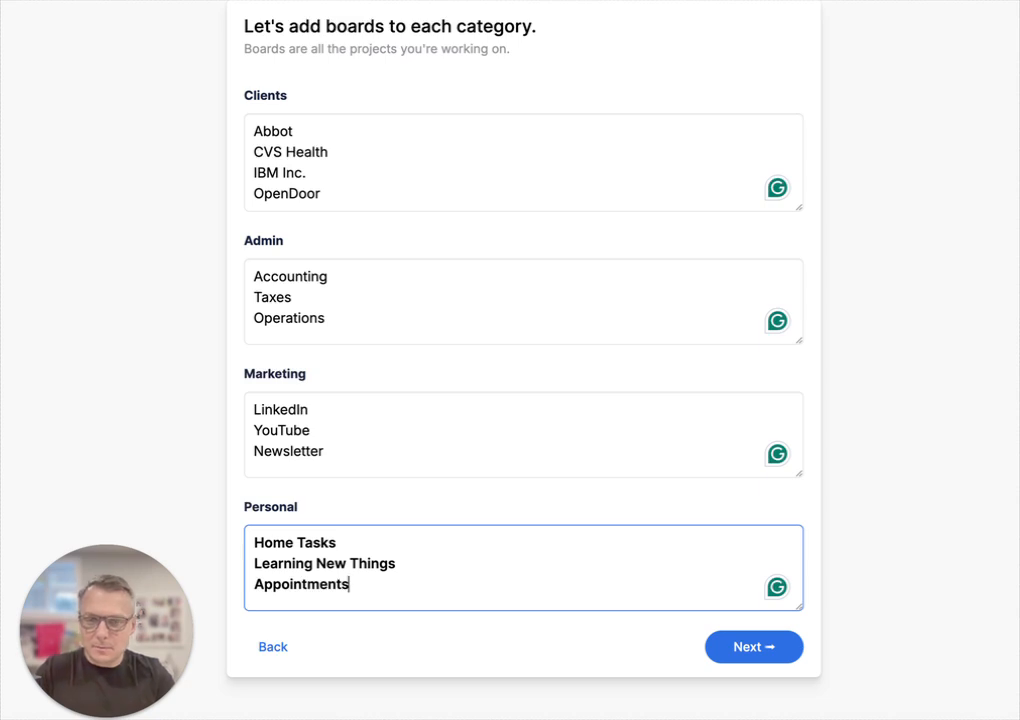
{"action": "key", "text": "Return"}
{"action": "type", "text": "Time "}
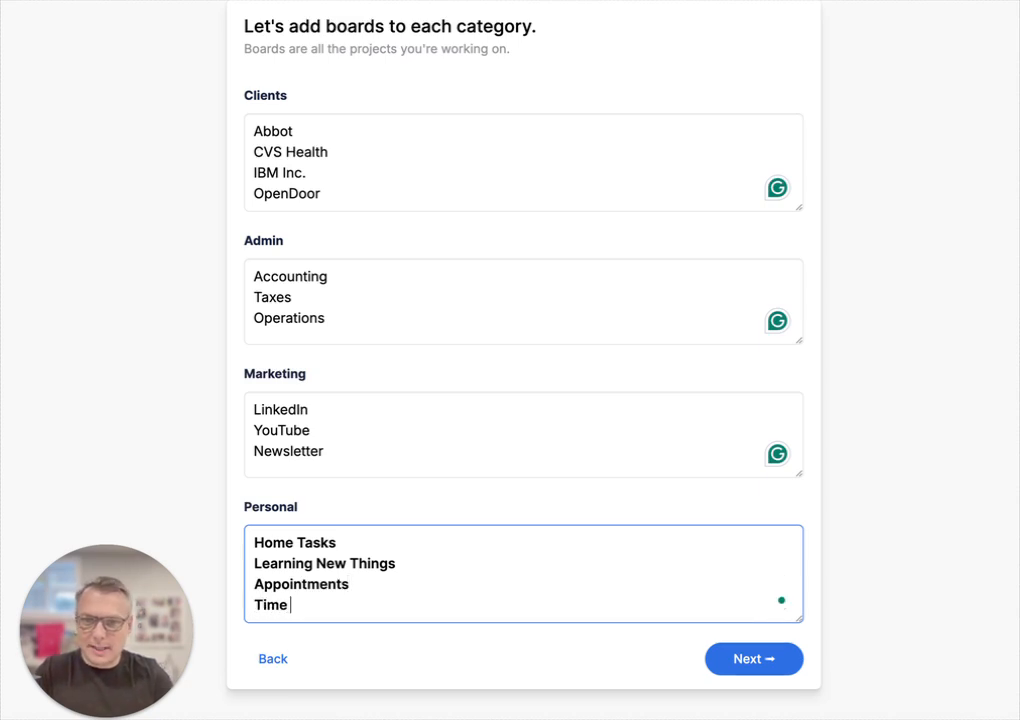
{"action": "type", "text": "Blocks"}
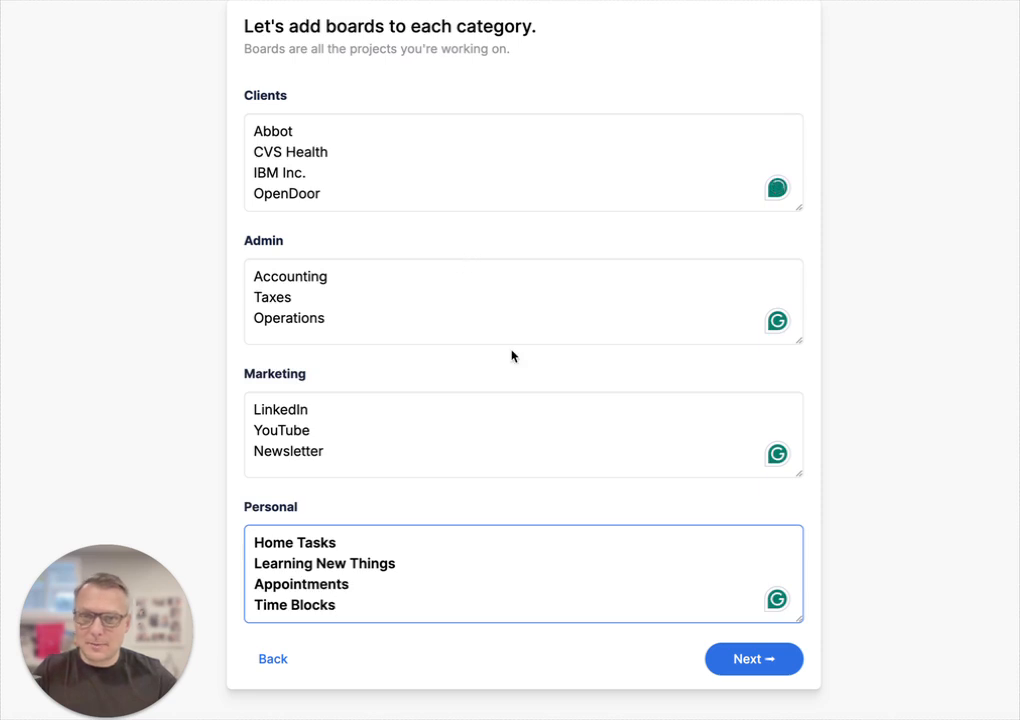
Step: Advance to the step 4 review and highlight the word 'Inbox' in the note
{"action": "left_click", "coordinate": [776, 667]}
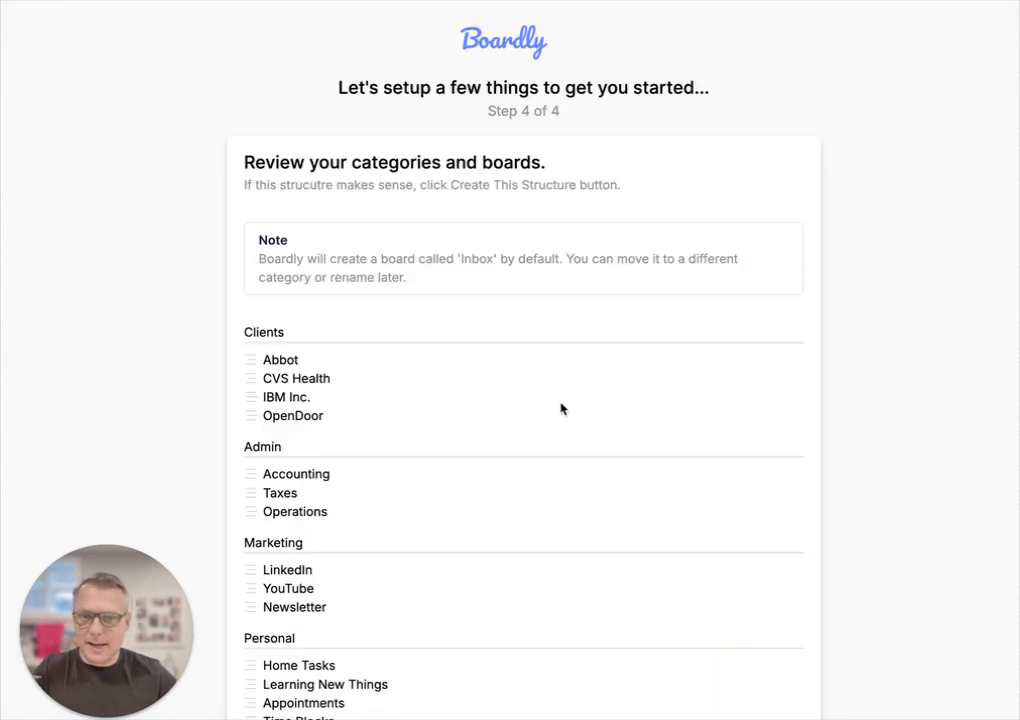
{"action": "scroll", "coordinate": [540, 374], "scroll_direction": "down", "scroll_amount": 2}
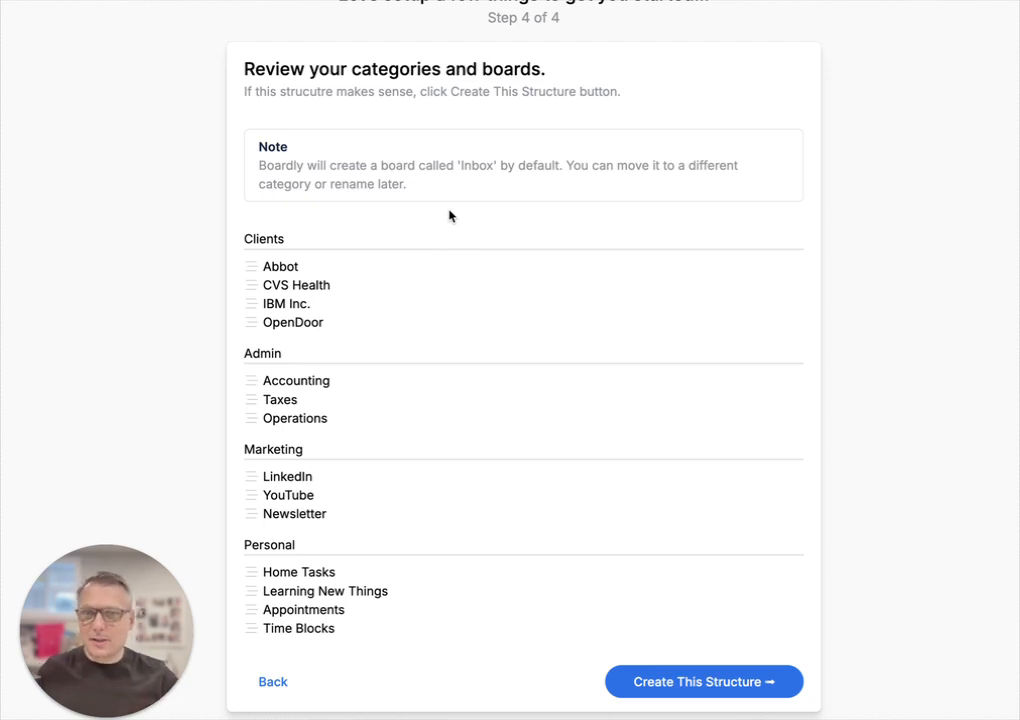
{"action": "left_click_drag", "start_coordinate": [424, 189], "coordinate": [306, 166]}
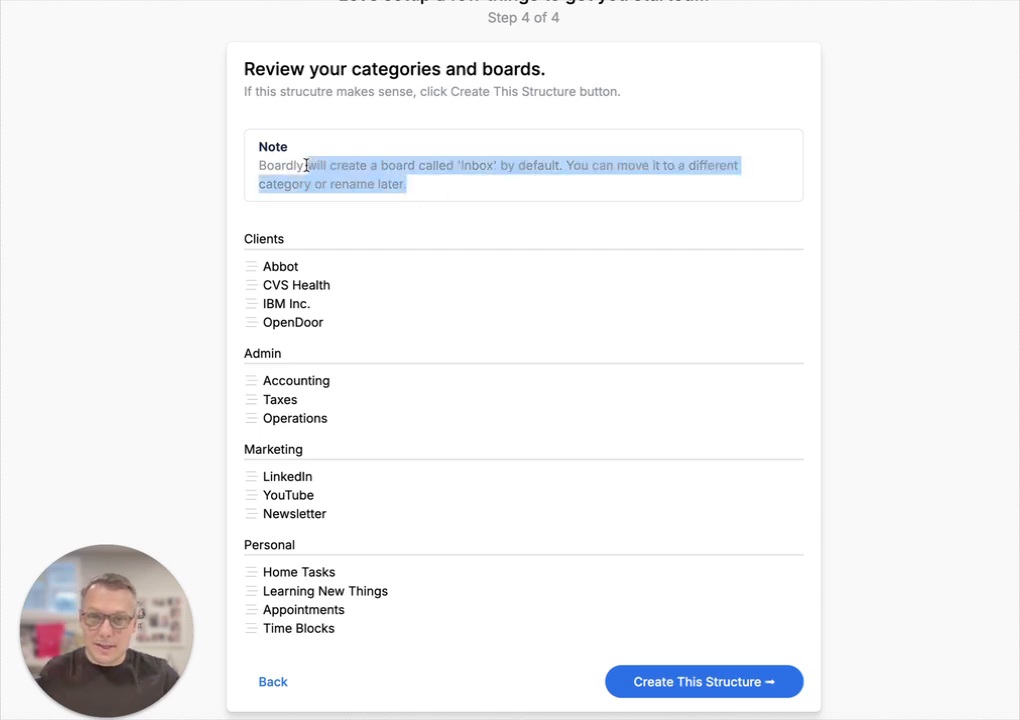
{"action": "left_click", "coordinate": [306, 166]}
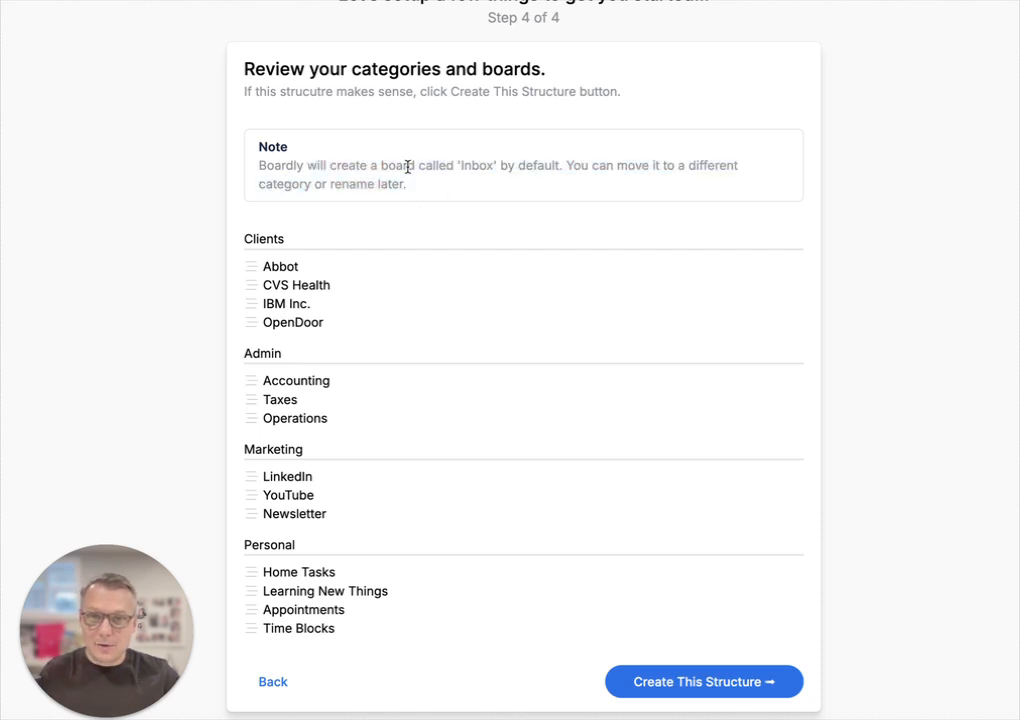
{"action": "double_click", "coordinate": [480, 166]}
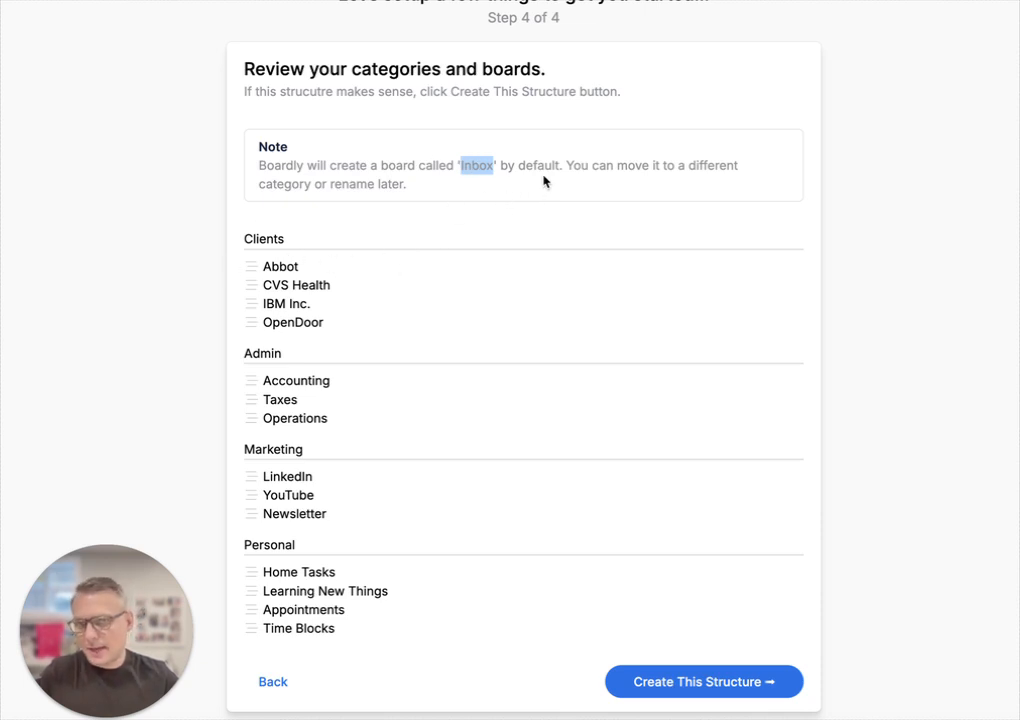
Step: Go back to the categories step and add a fifth category line, 'Writing'
{"action": "left_click", "coordinate": [274, 682]}
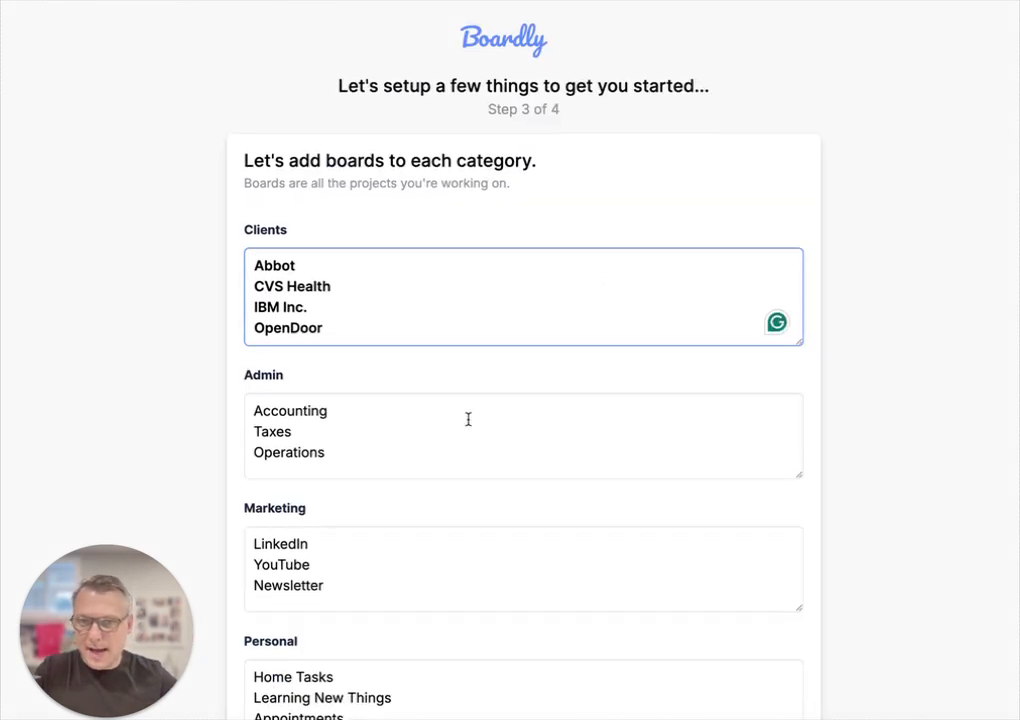
{"action": "scroll", "coordinate": [470, 420], "scroll_direction": "down", "scroll_amount": 2}
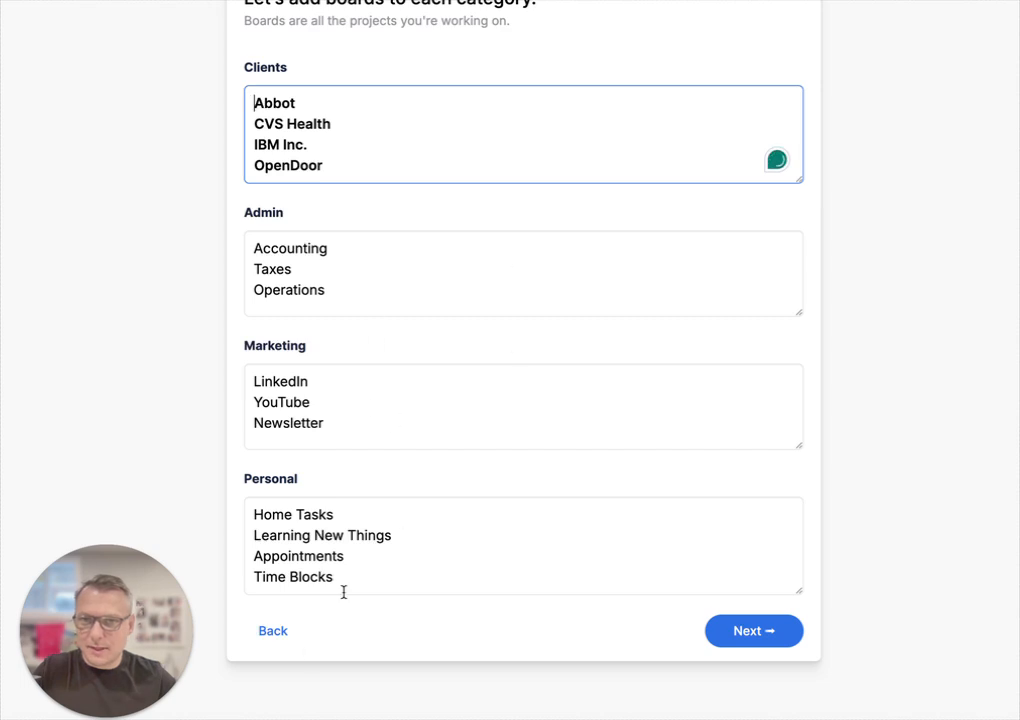
{"action": "left_click", "coordinate": [272, 631]}
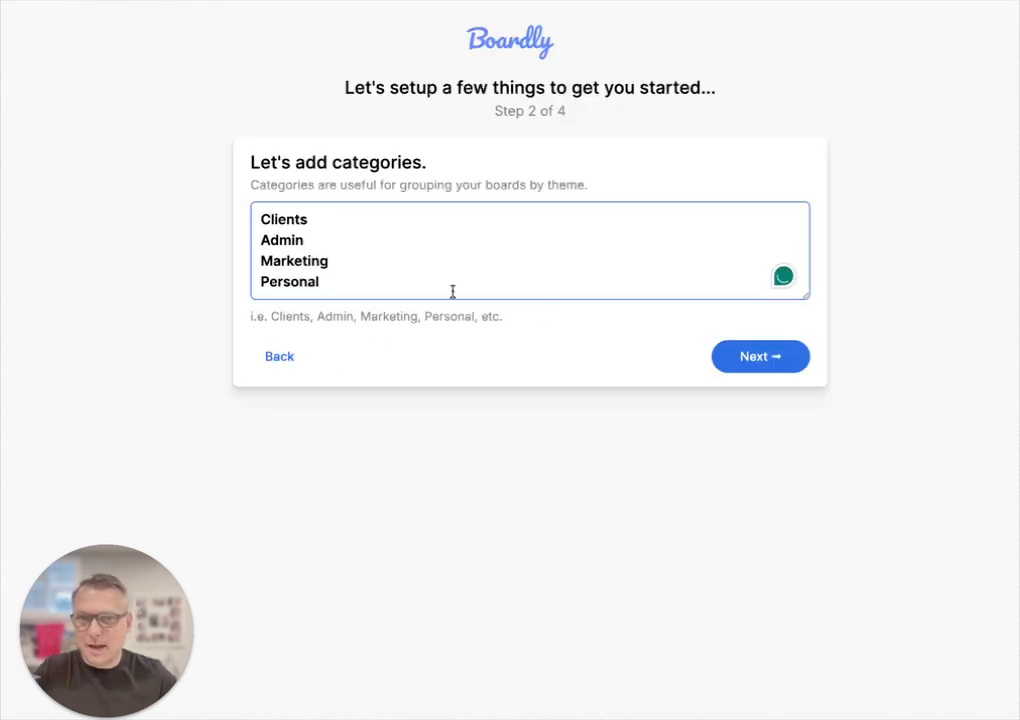
{"action": "left_click", "coordinate": [270, 358]}
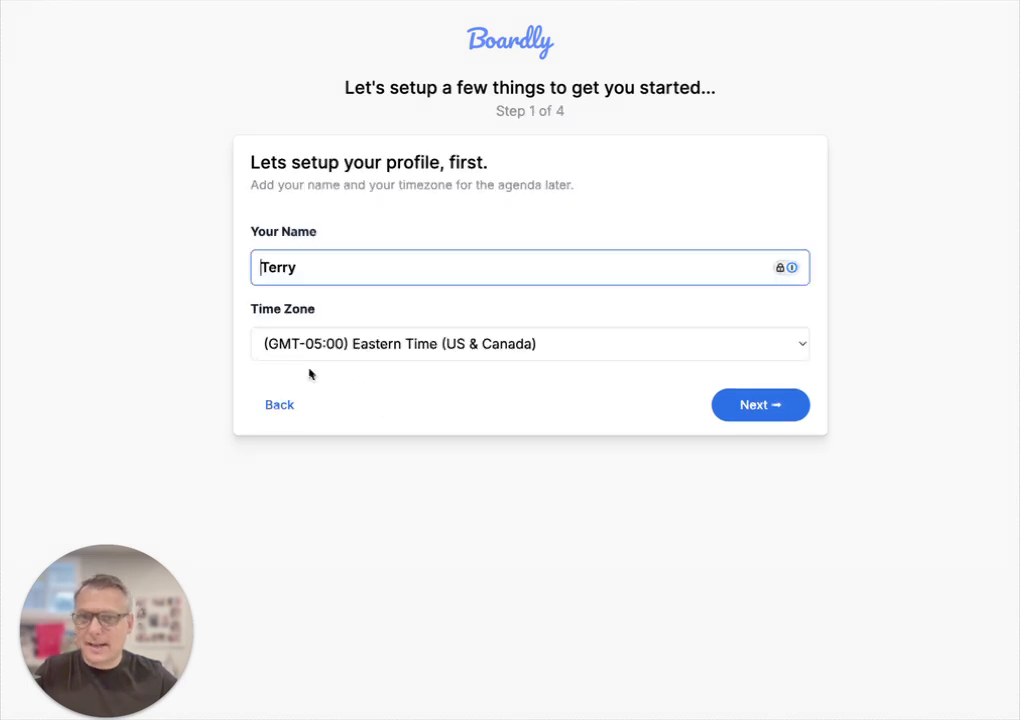
{"action": "left_click", "coordinate": [763, 410]}
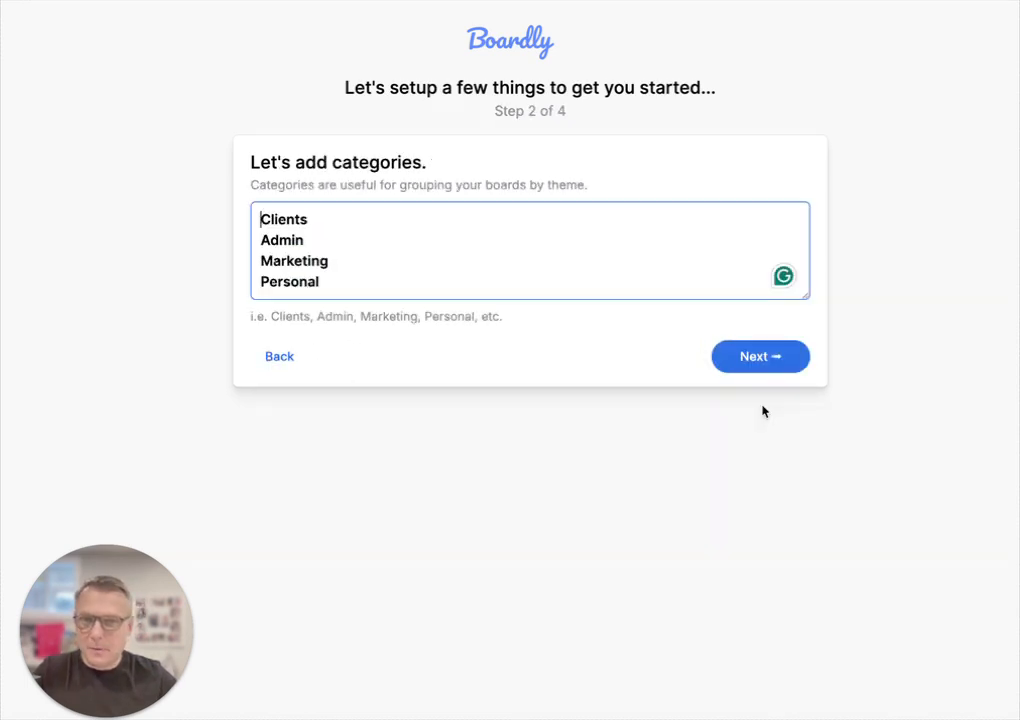
{"action": "left_click", "coordinate": [341, 286]}
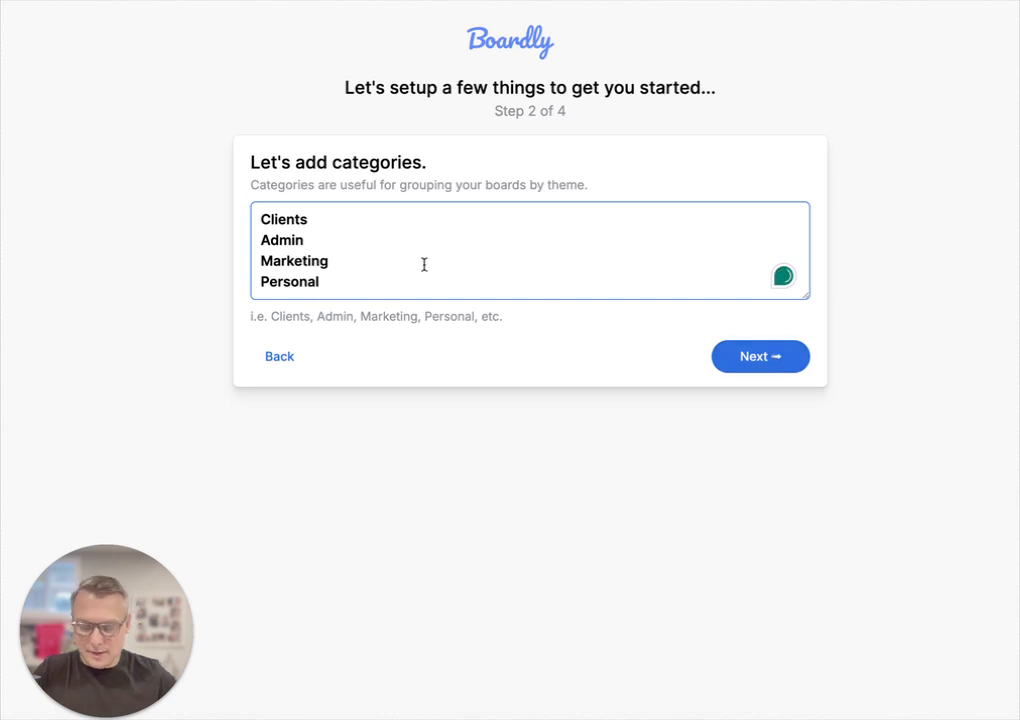
{"action": "key", "text": "Return"}
{"action": "type", "text": "Content"}
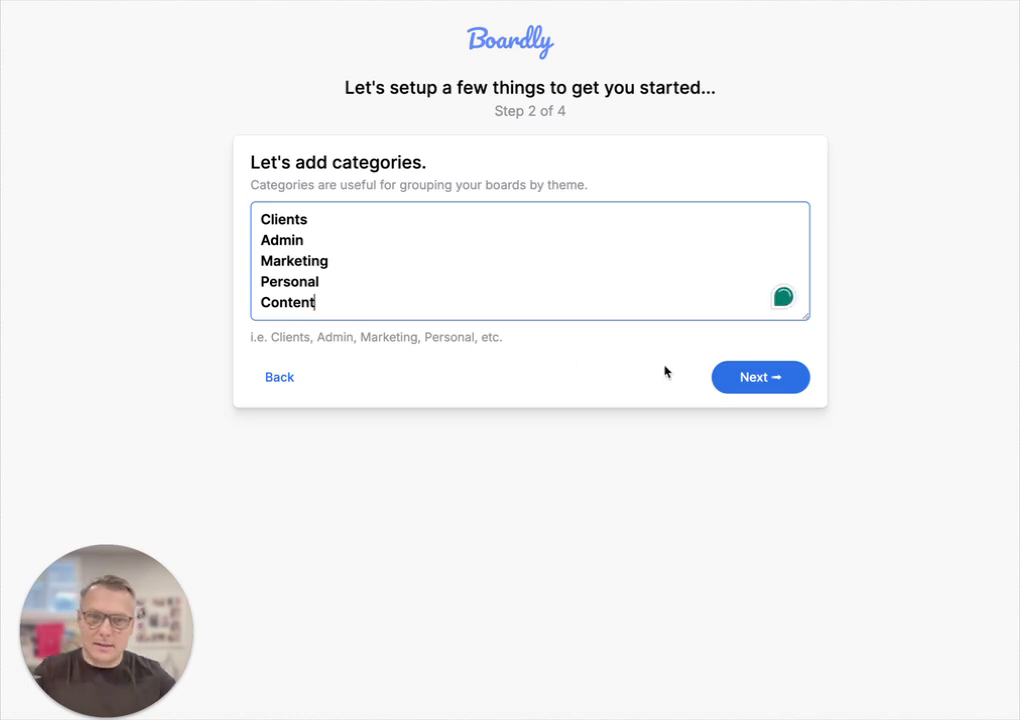
{"action": "double_click", "coordinate": [321, 304]}
{"action": "type", "text": "Writing"}
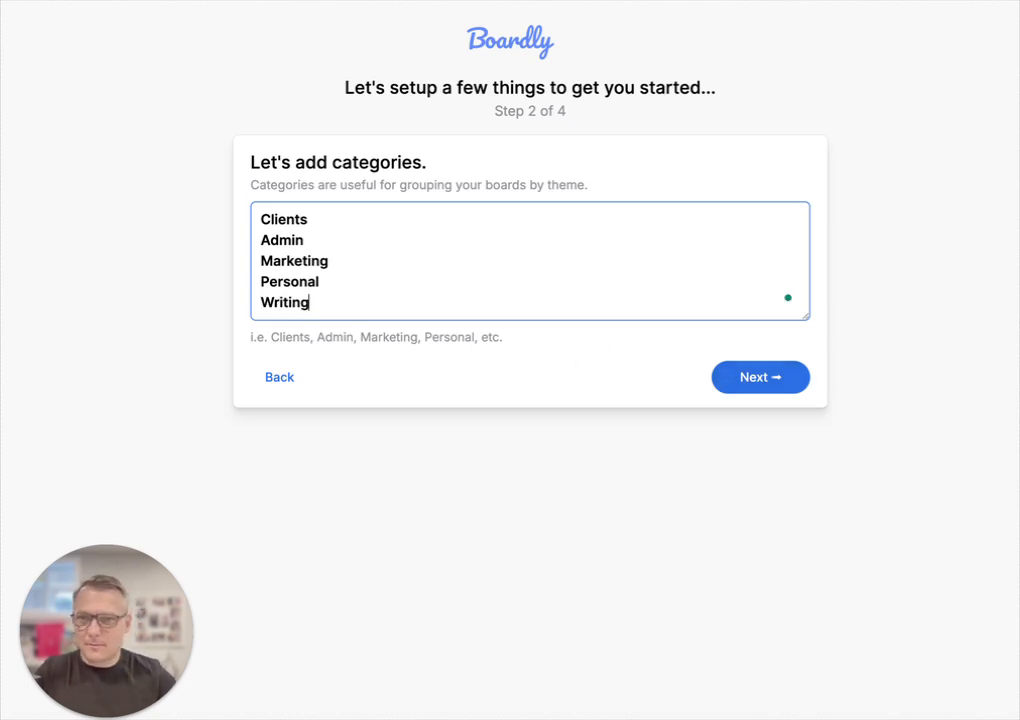
Step: Leave the Writing boards box empty and continue to the review of all categories
{"action": "left_click", "coordinate": [800, 384]}
{"action": "scroll", "coordinate": [431, 397], "scroll_direction": "down", "scroll_amount": 3}
{"action": "scroll", "coordinate": [431, 397], "scroll_direction": "down", "scroll_amount": 1}
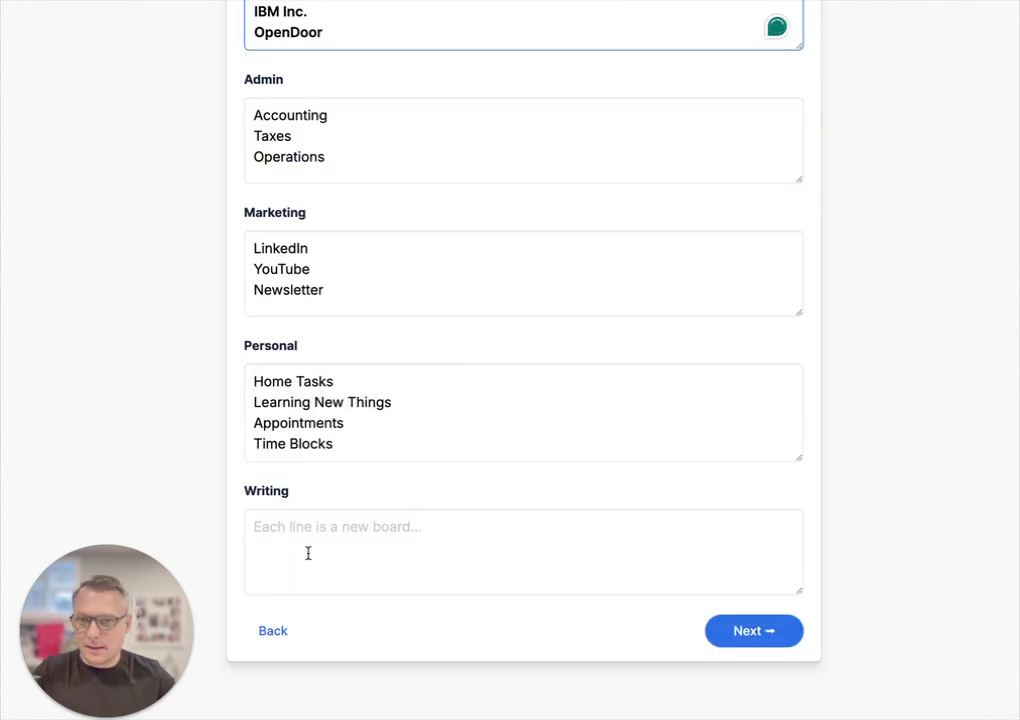
{"action": "left_click", "coordinate": [309, 548]}
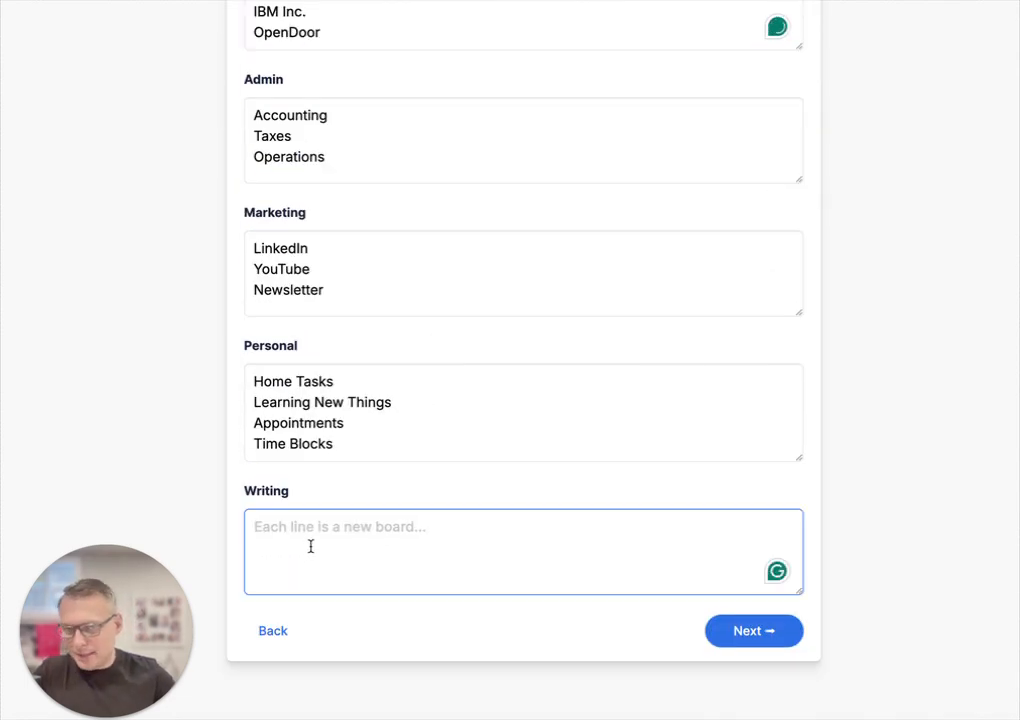
{"action": "left_click", "coordinate": [772, 630]}
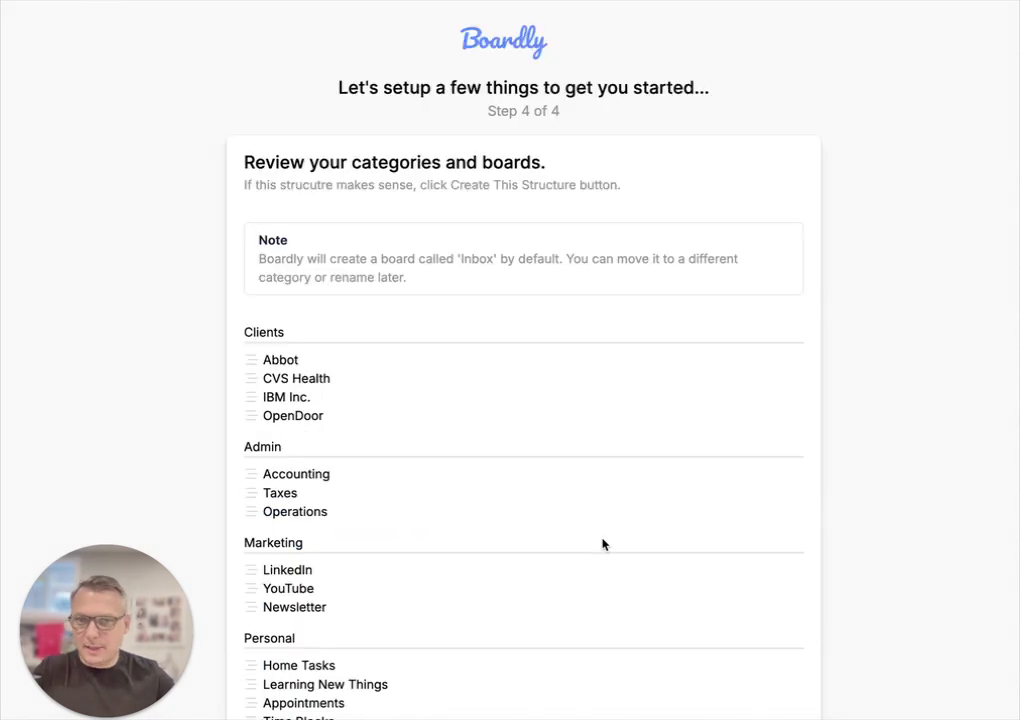
{"action": "scroll", "coordinate": [531, 476], "scroll_direction": "down", "scroll_amount": 3}
{"action": "scroll", "coordinate": [531, 476], "scroll_direction": "down", "scroll_amount": 1}
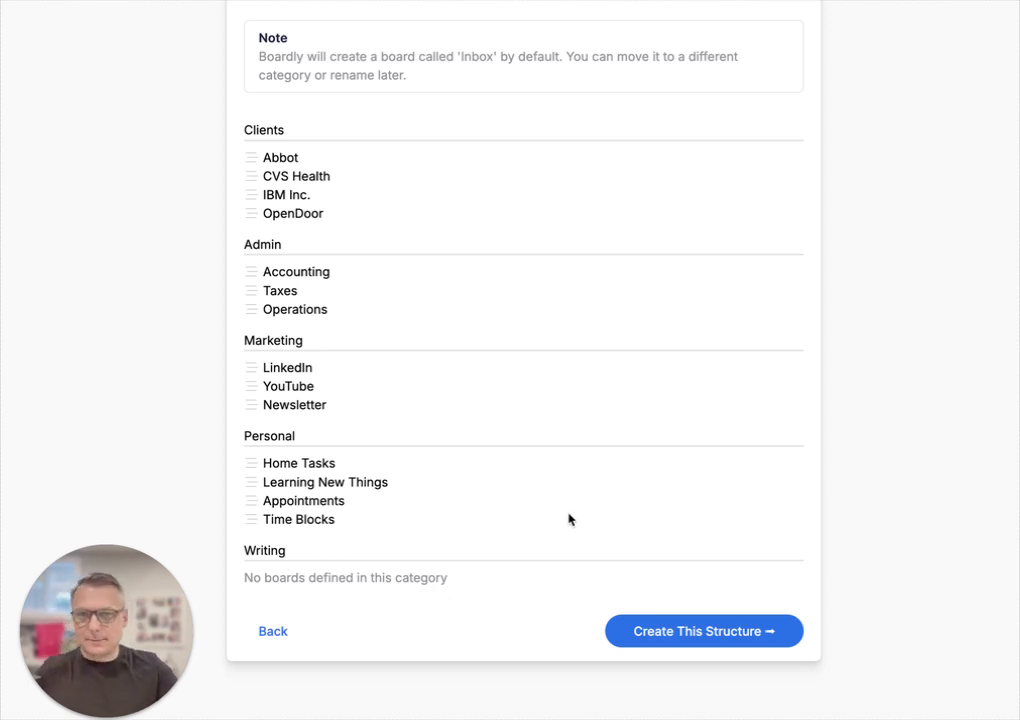
{"action": "scroll", "coordinate": [567, 519], "scroll_direction": "up", "scroll_amount": 2}
{"action": "scroll", "coordinate": [575, 487], "scroll_direction": "down", "scroll_amount": 2}
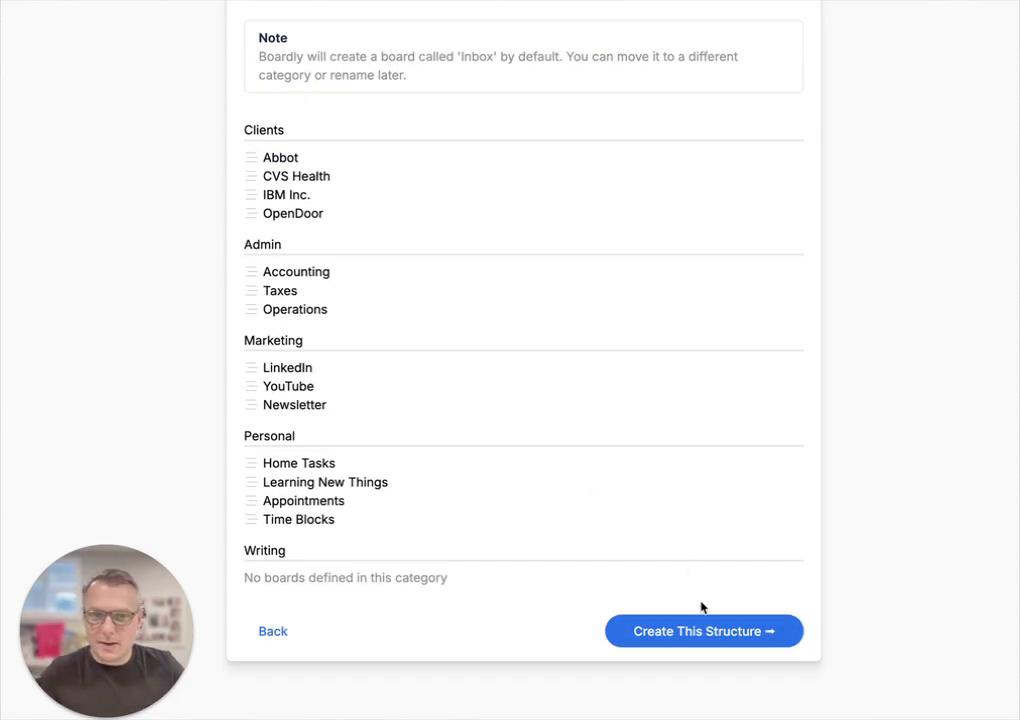
Step: Create the reviewed category and board structure and confirm it with OK
{"action": "left_click", "coordinate": [704, 637]}
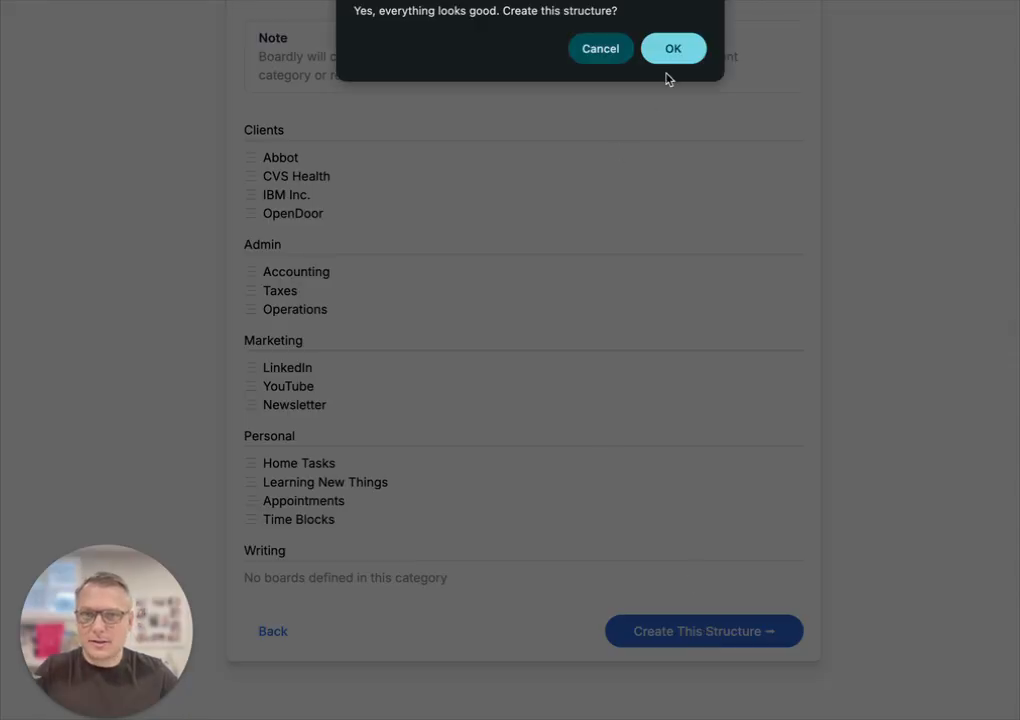
{"action": "left_click", "coordinate": [690, 46]}
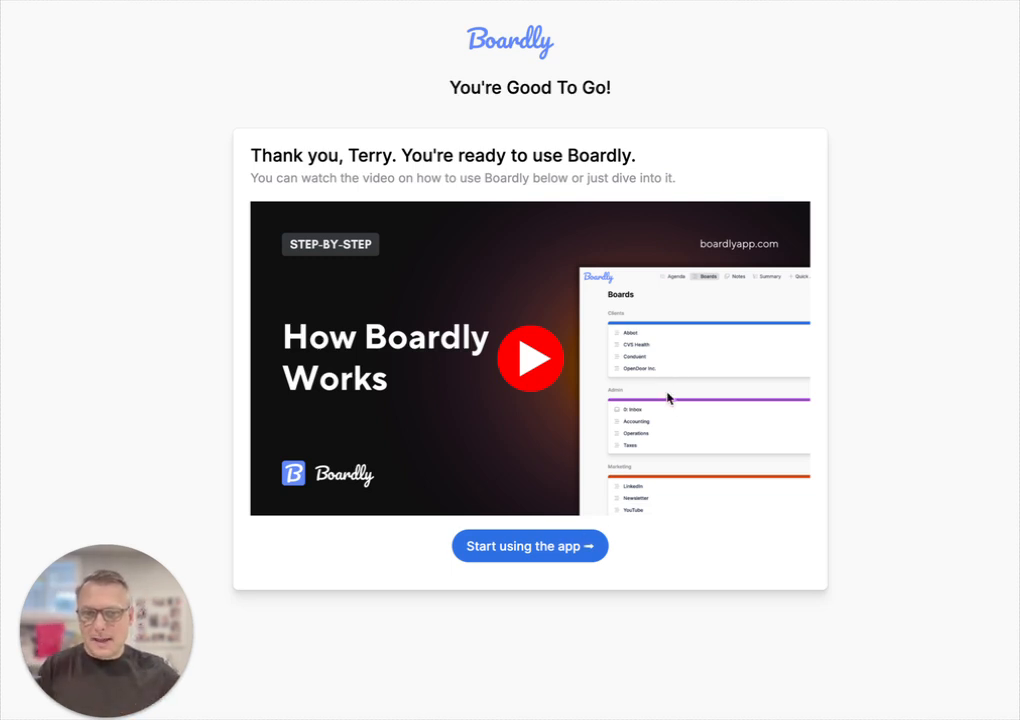
Step: Enter the app and open the Inbox board's settings
{"action": "left_click", "coordinate": [540, 549]}
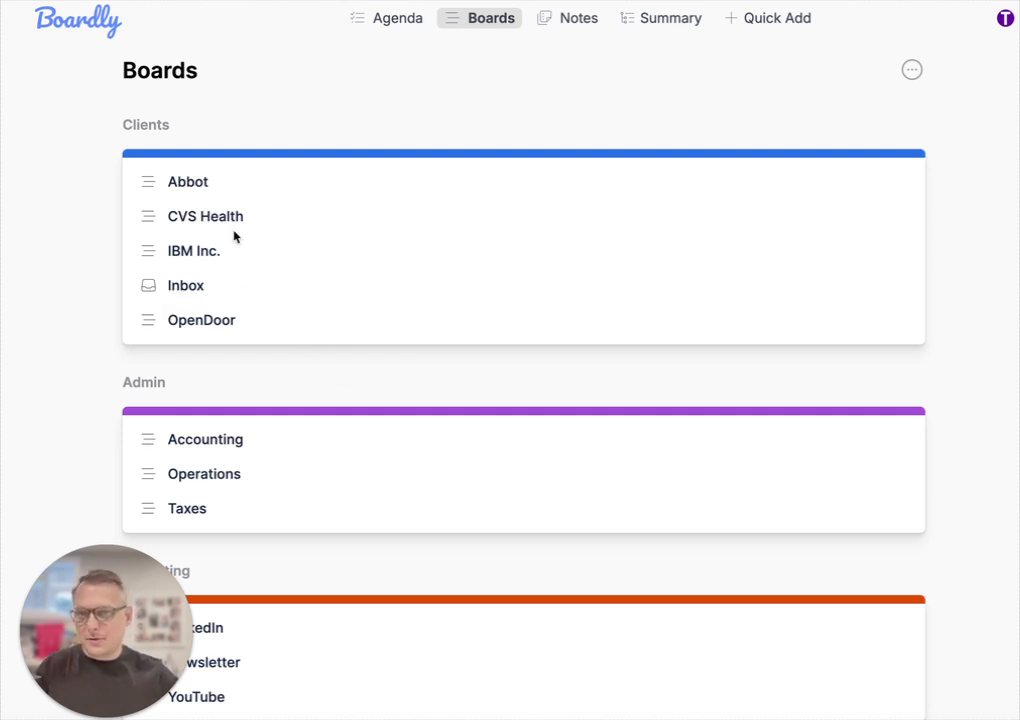
{"action": "left_click", "coordinate": [187, 289]}
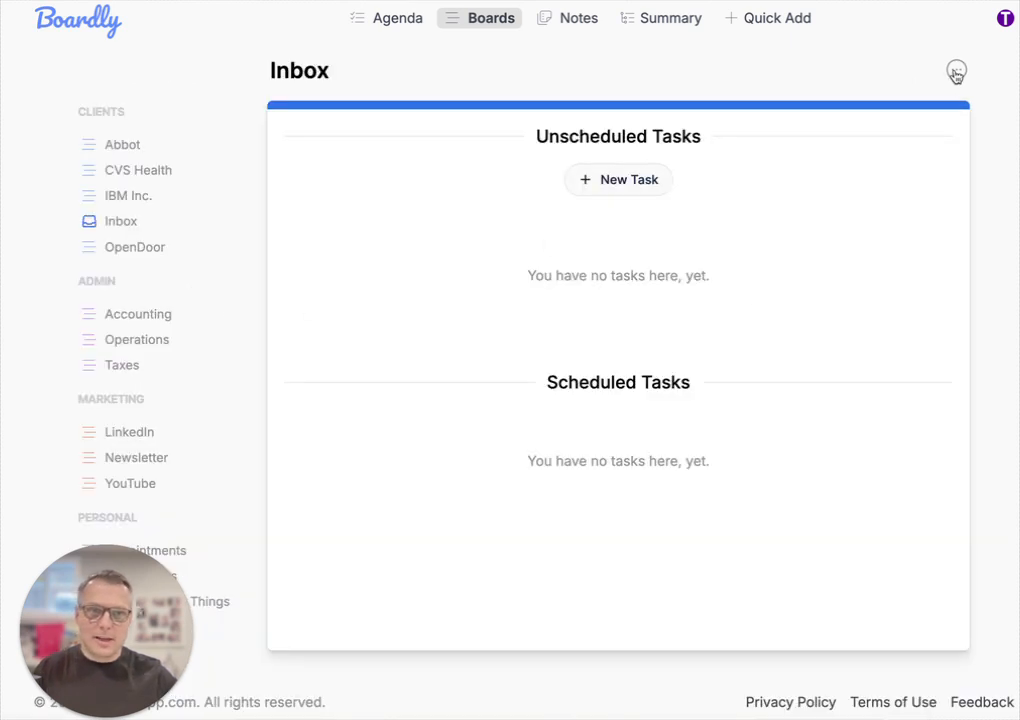
{"action": "left_click", "coordinate": [956, 72]}
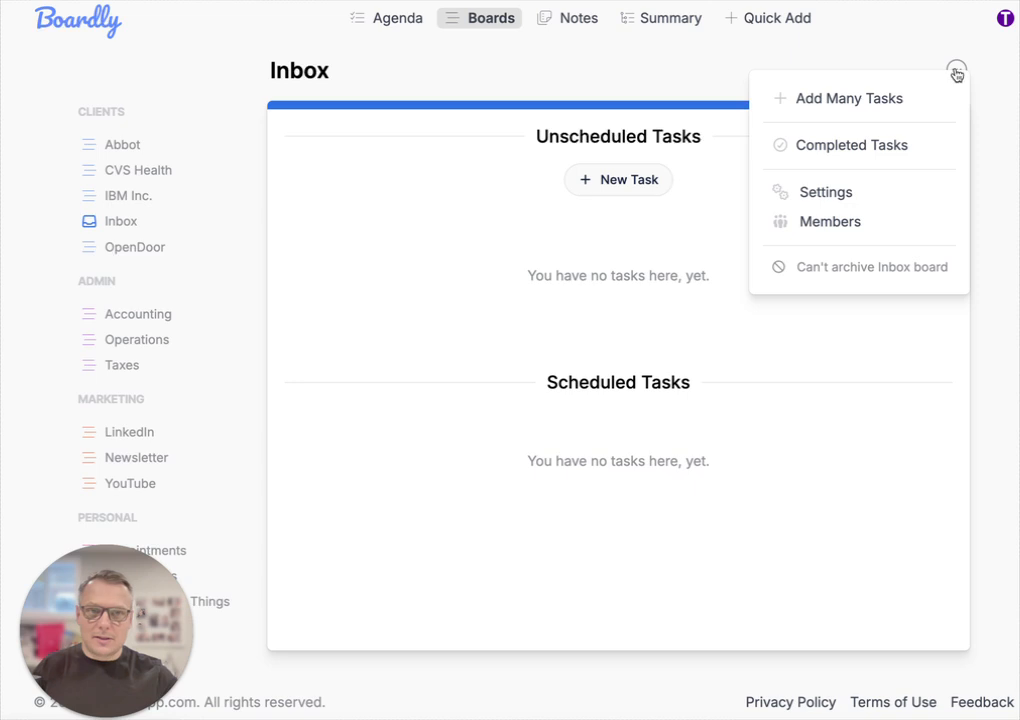
{"action": "left_click", "coordinate": [853, 193]}
Step: Move Inbox to the Admin category, rename it '0: Inbox', save, and return to Boards
{"action": "left_click", "coordinate": [540, 292]}
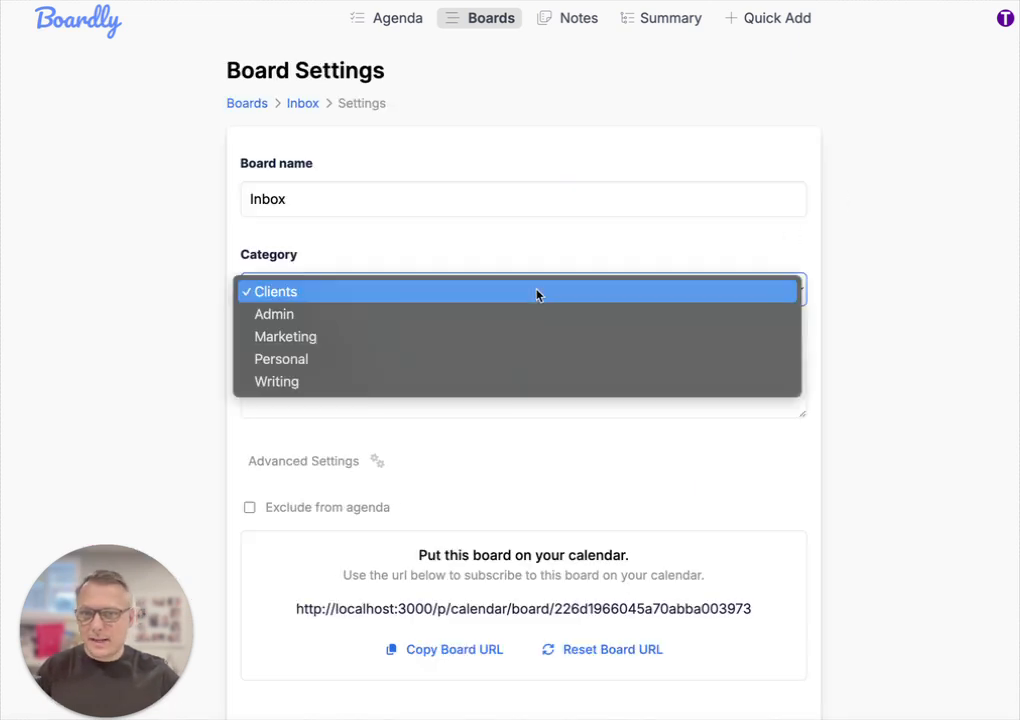
{"action": "left_click", "coordinate": [528, 320]}
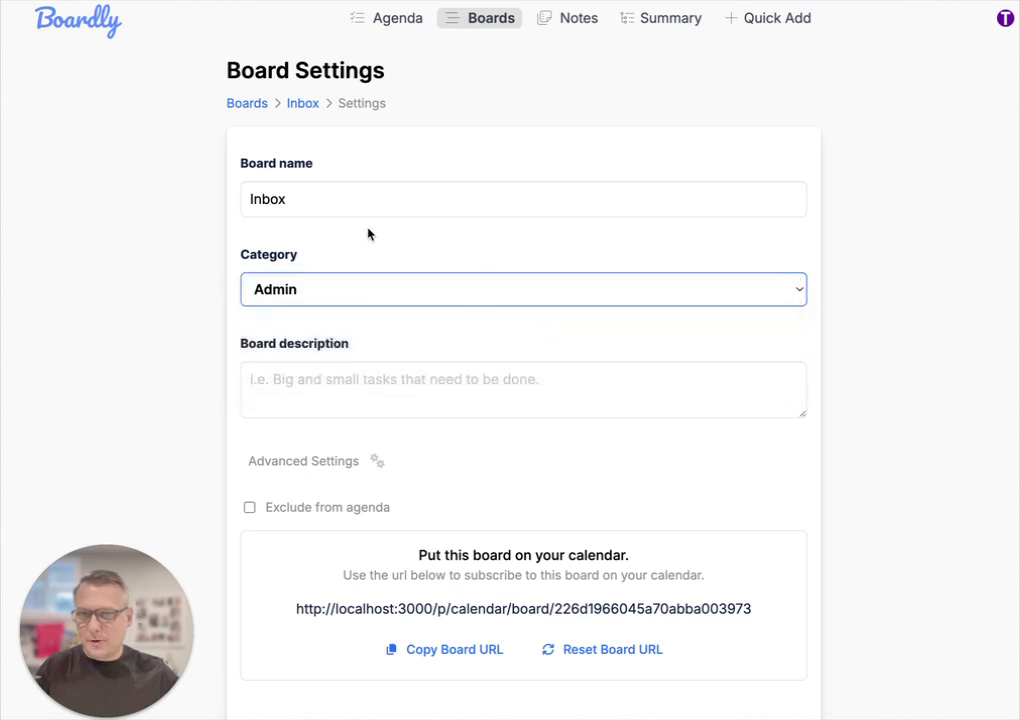
{"action": "left_click", "coordinate": [380, 200]}
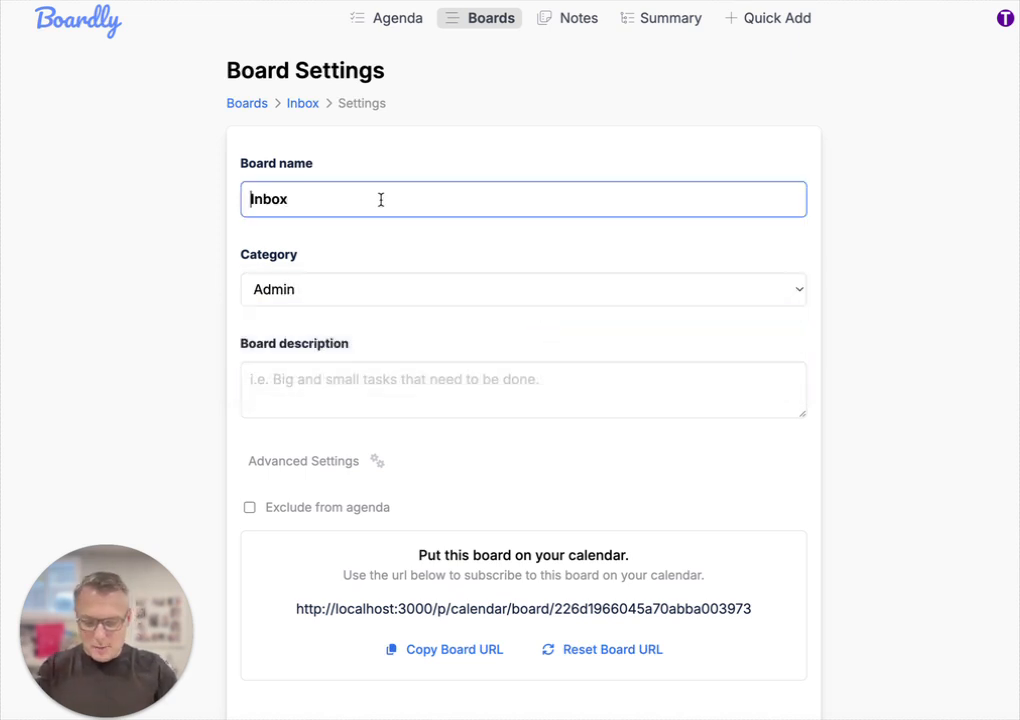
{"action": "type", "text": "0:"}
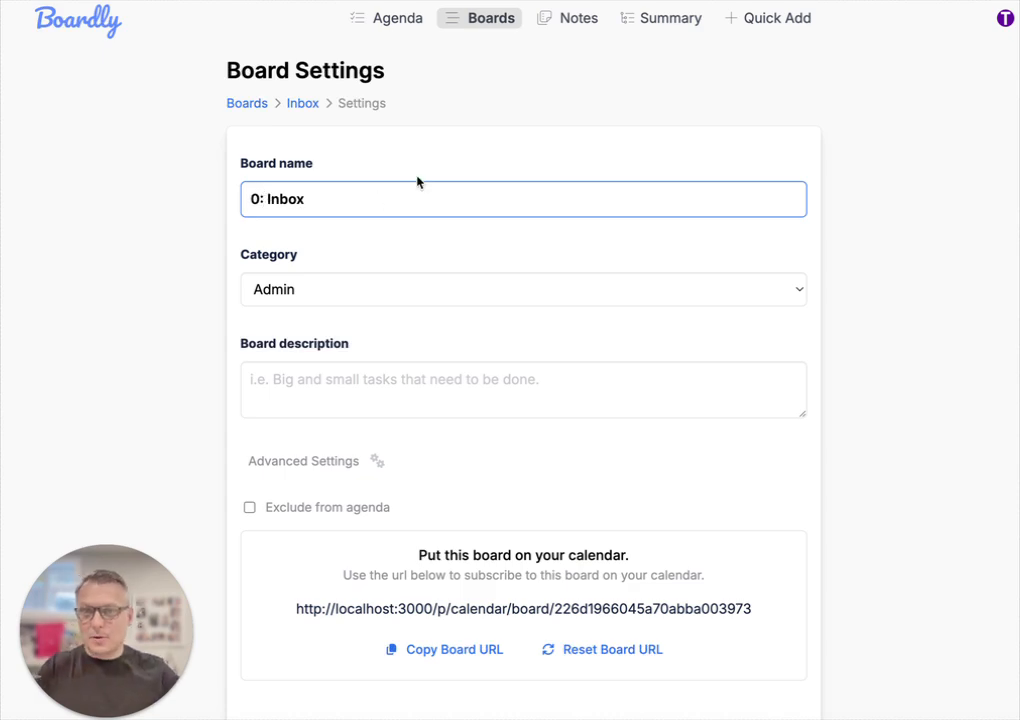
{"action": "scroll", "coordinate": [808, 531], "scroll_direction": "down", "scroll_amount": 3}
{"action": "left_click", "coordinate": [740, 608]}
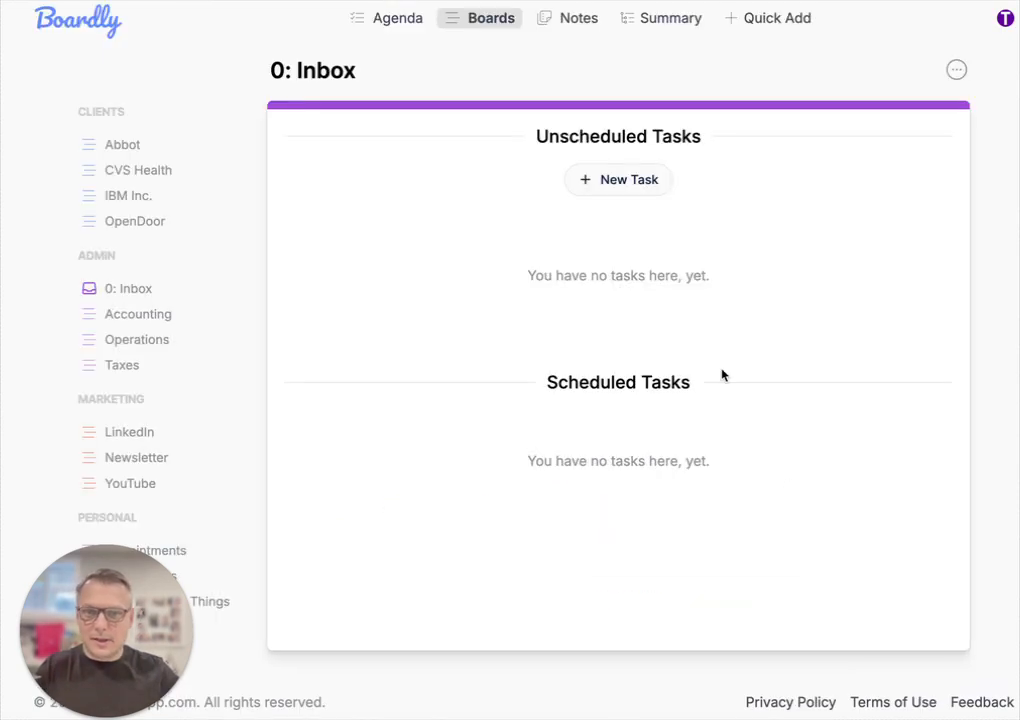
{"action": "left_click", "coordinate": [484, 24]}
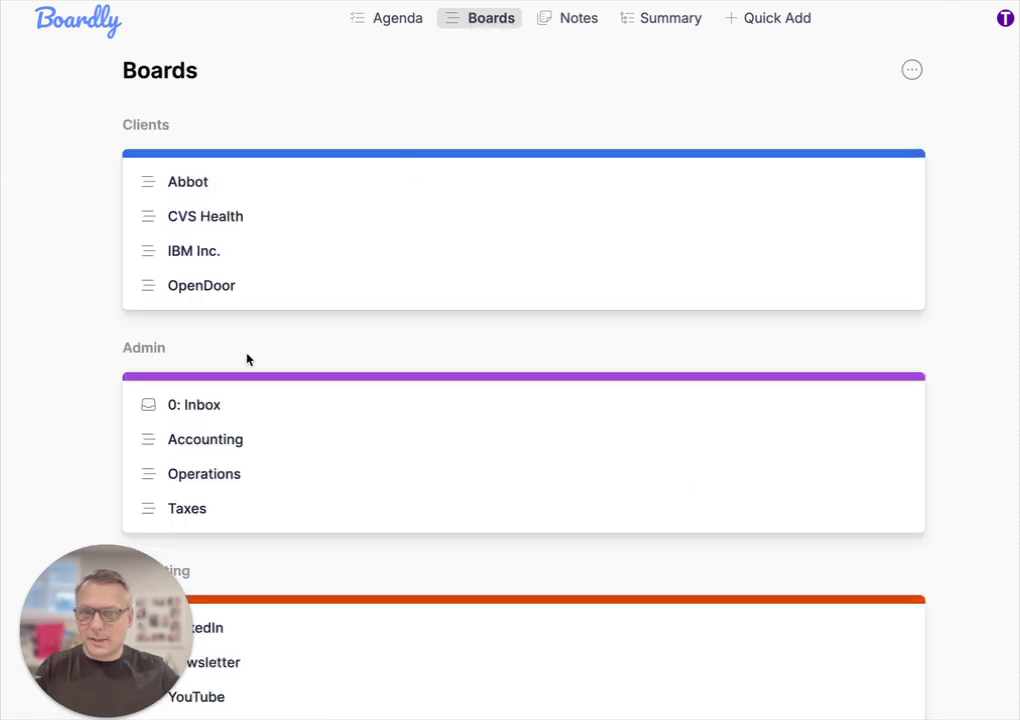